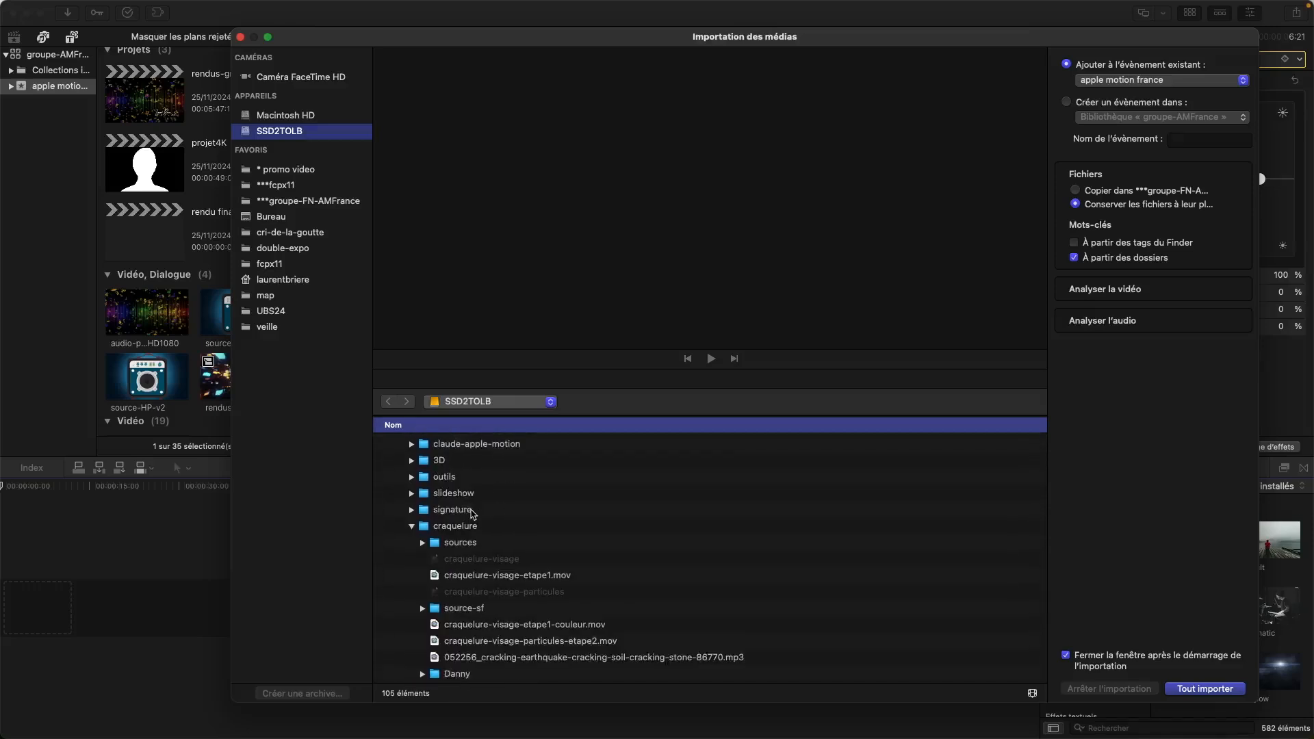
- Import visage-texture-explosion-sans-son.mov from the rendu folder inside craquelure's sources folder into the apple motion france event
double_click(455, 526)
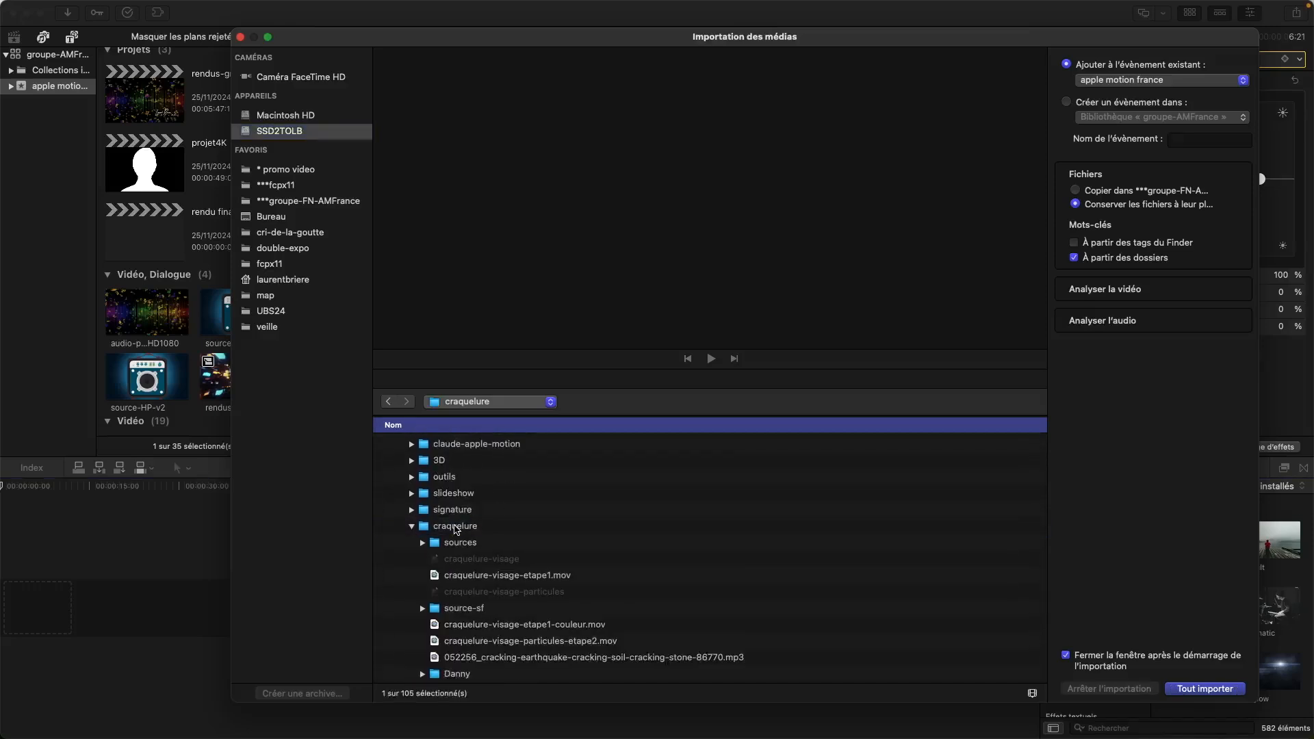
double_click(416, 591)
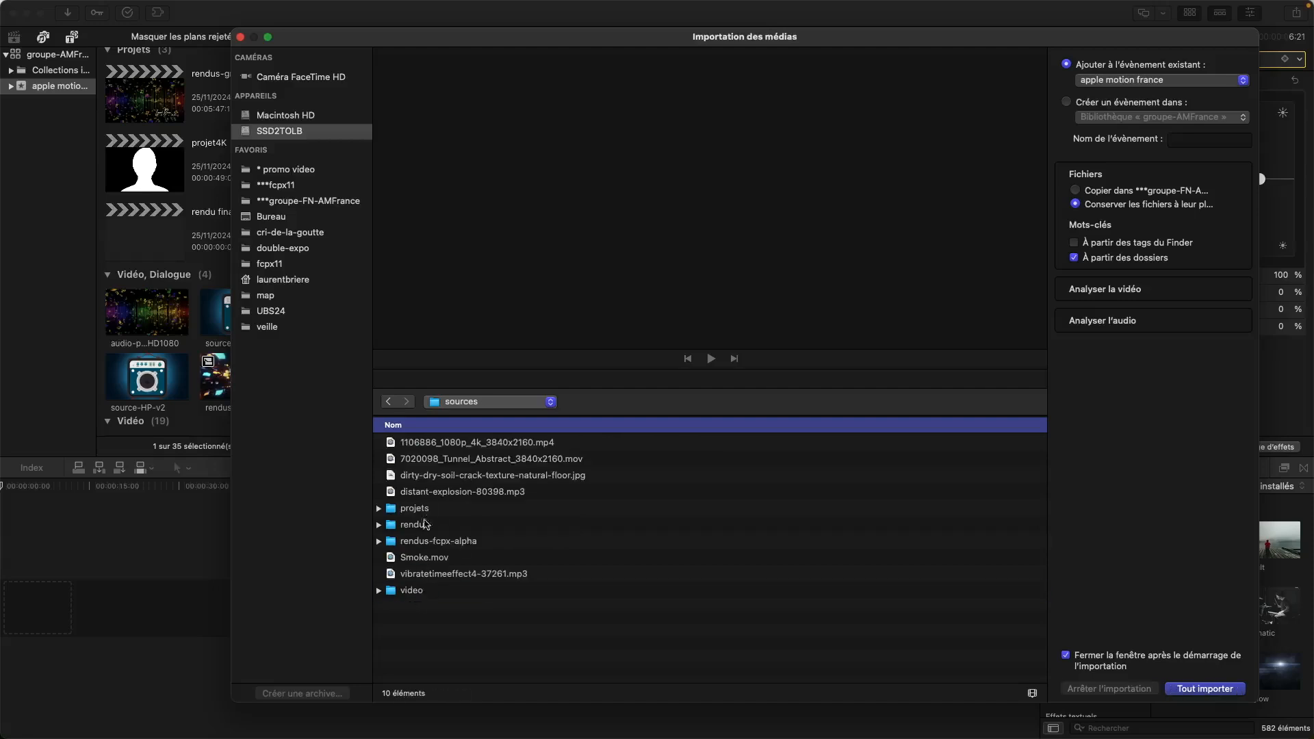
double_click(418, 525)
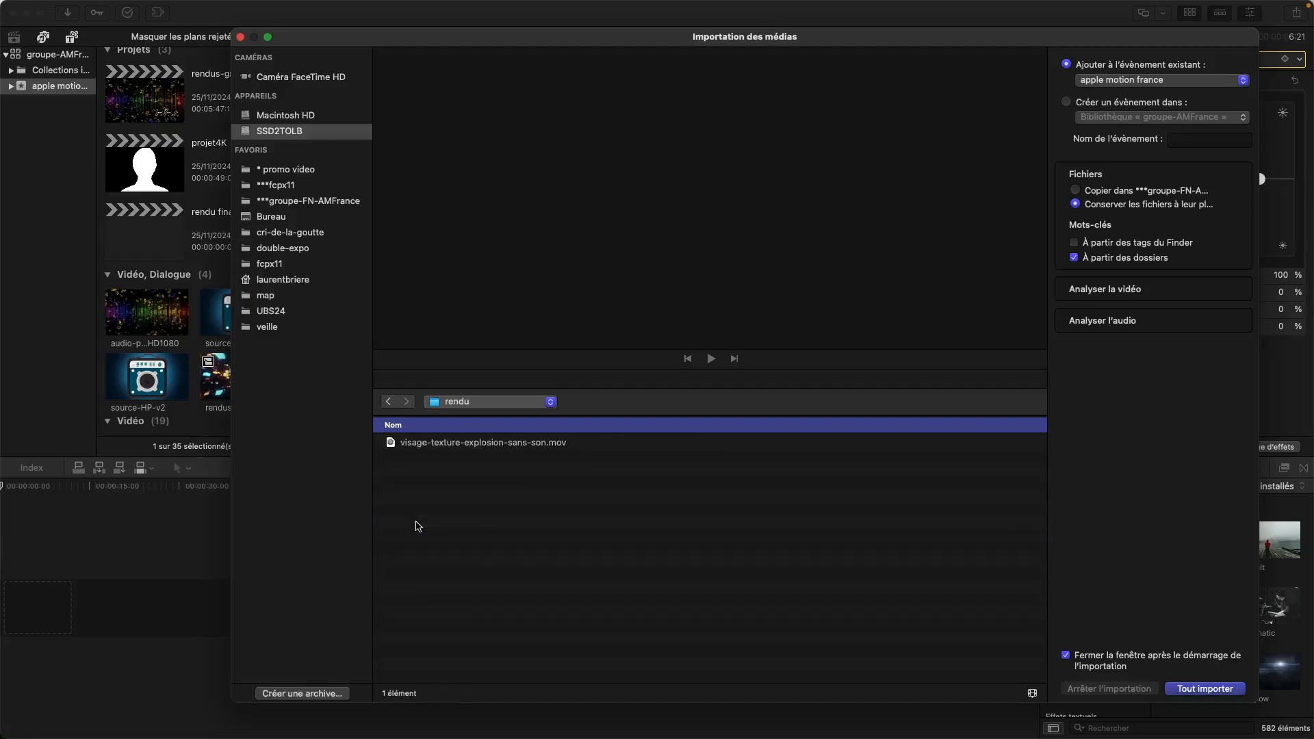
click(447, 444)
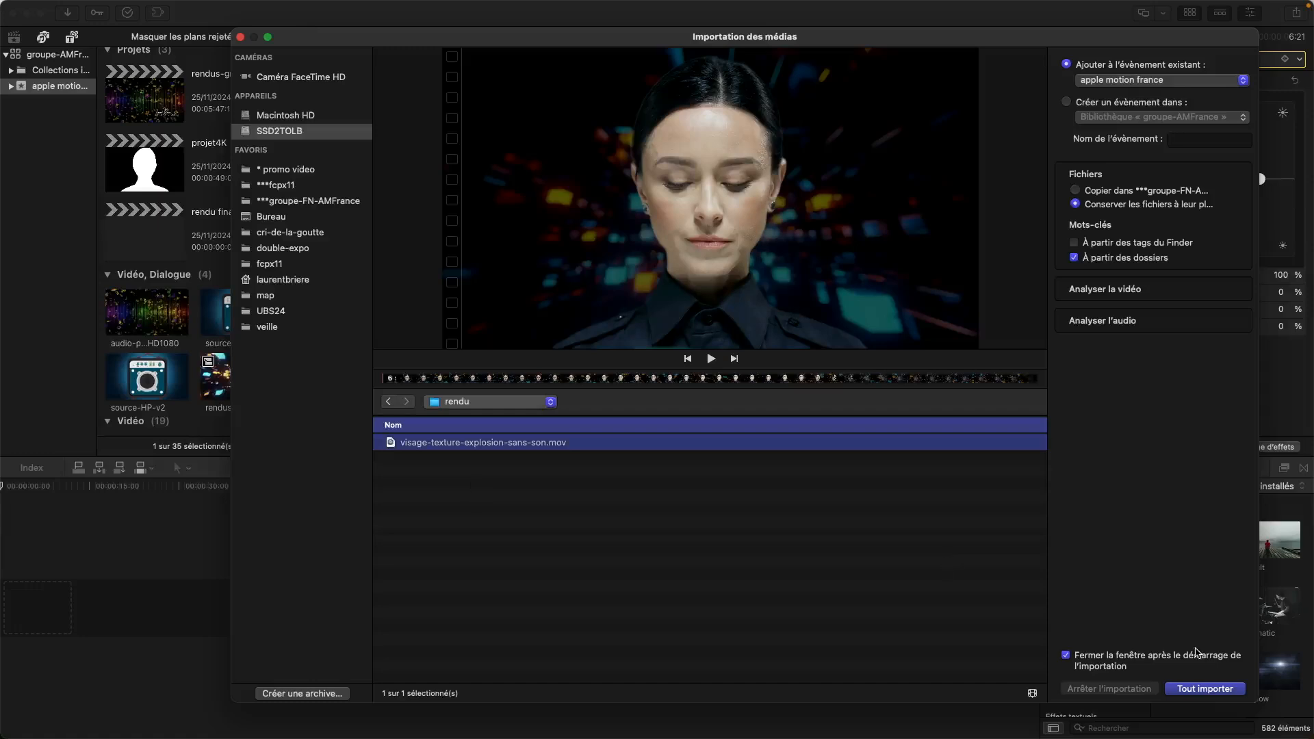
click(1206, 689)
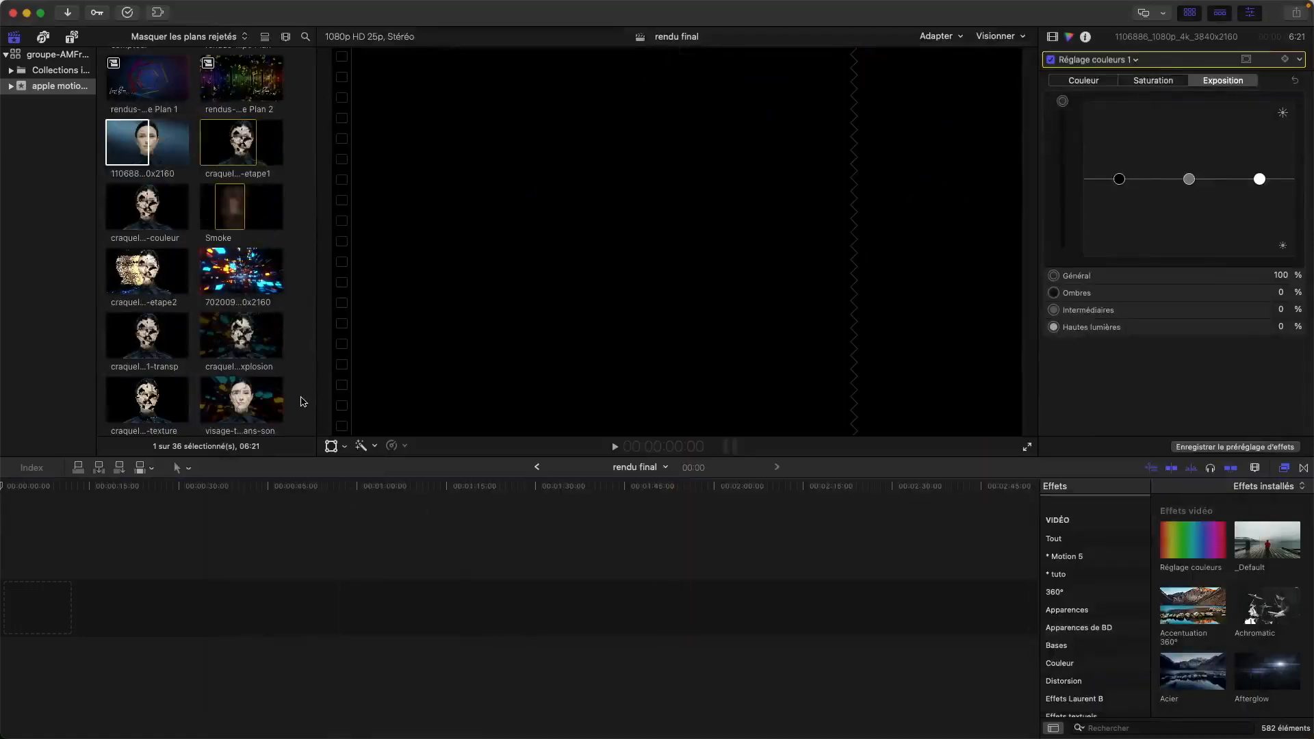
scroll(304, 402, down, 1)
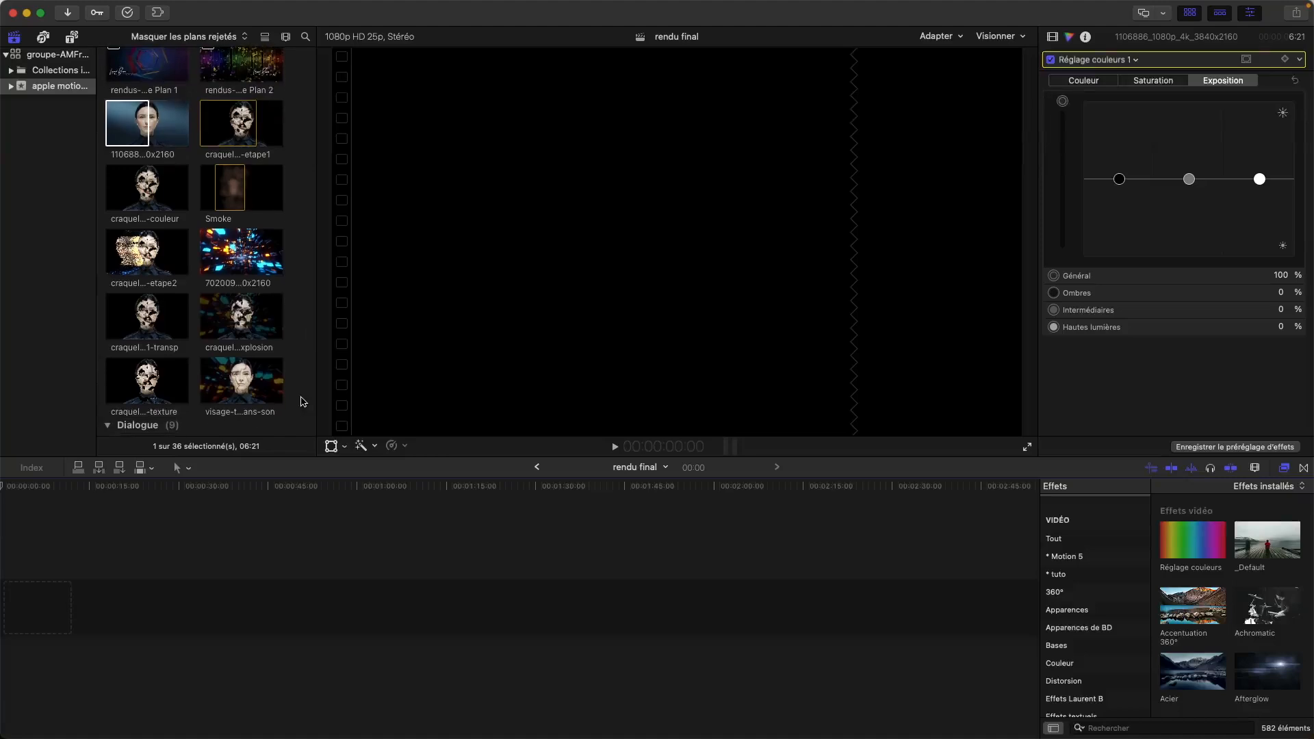
- Look at distant-explosion-80398.mp3 and vibratetimeeffect4-37261.mp3 in the sources folder of the media import window, without importing anything
key(super+i)
click(497, 402)
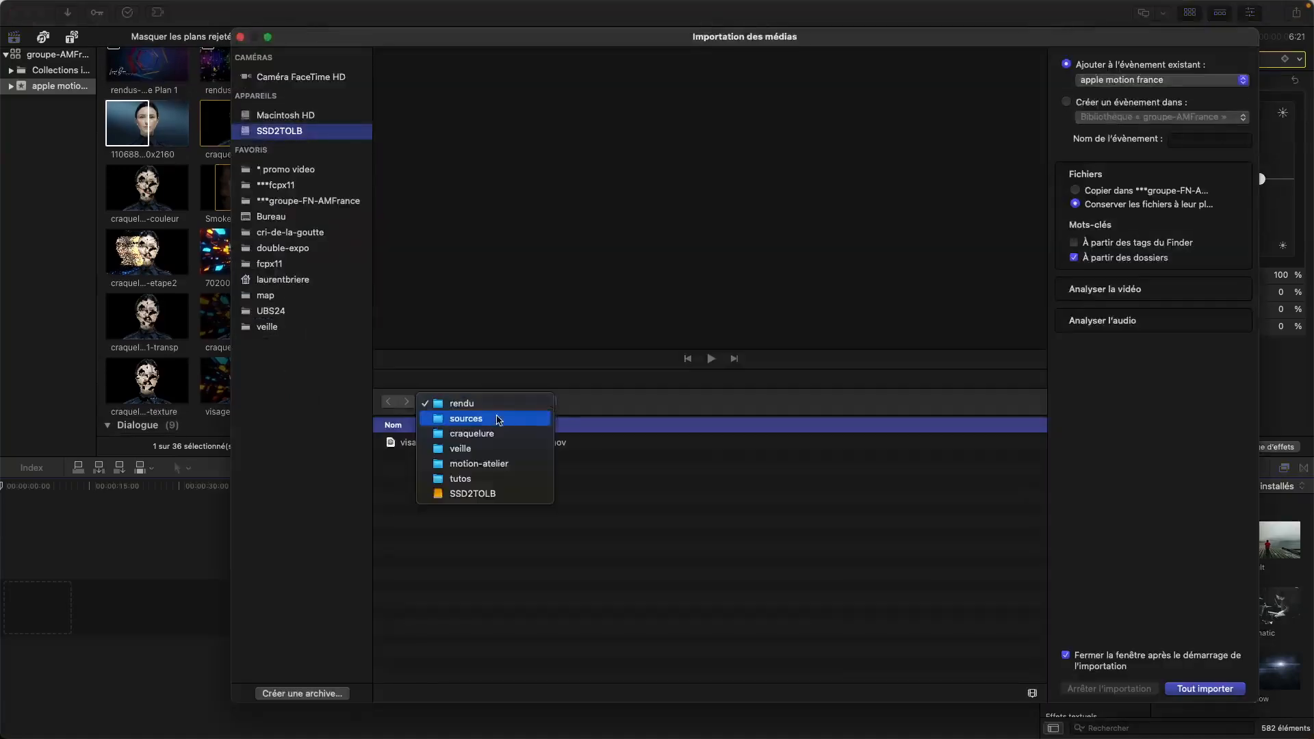
click(494, 419)
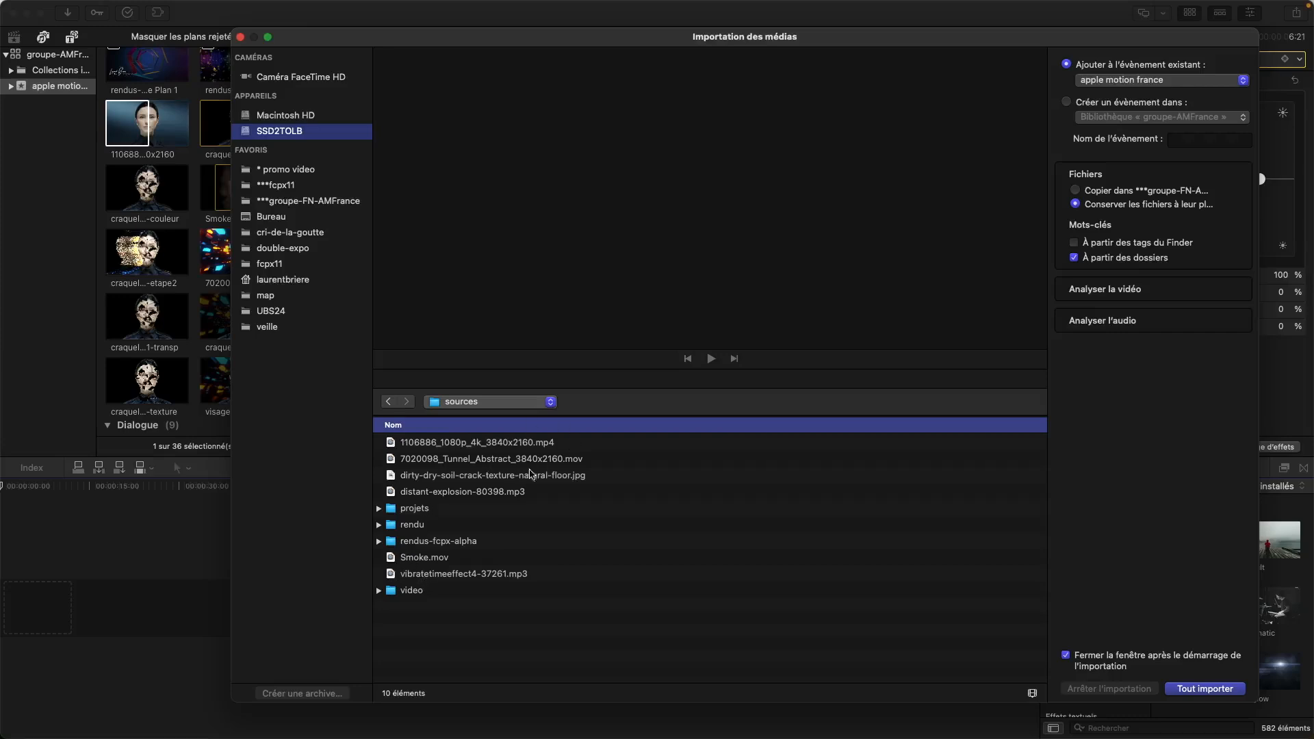
click(500, 492)
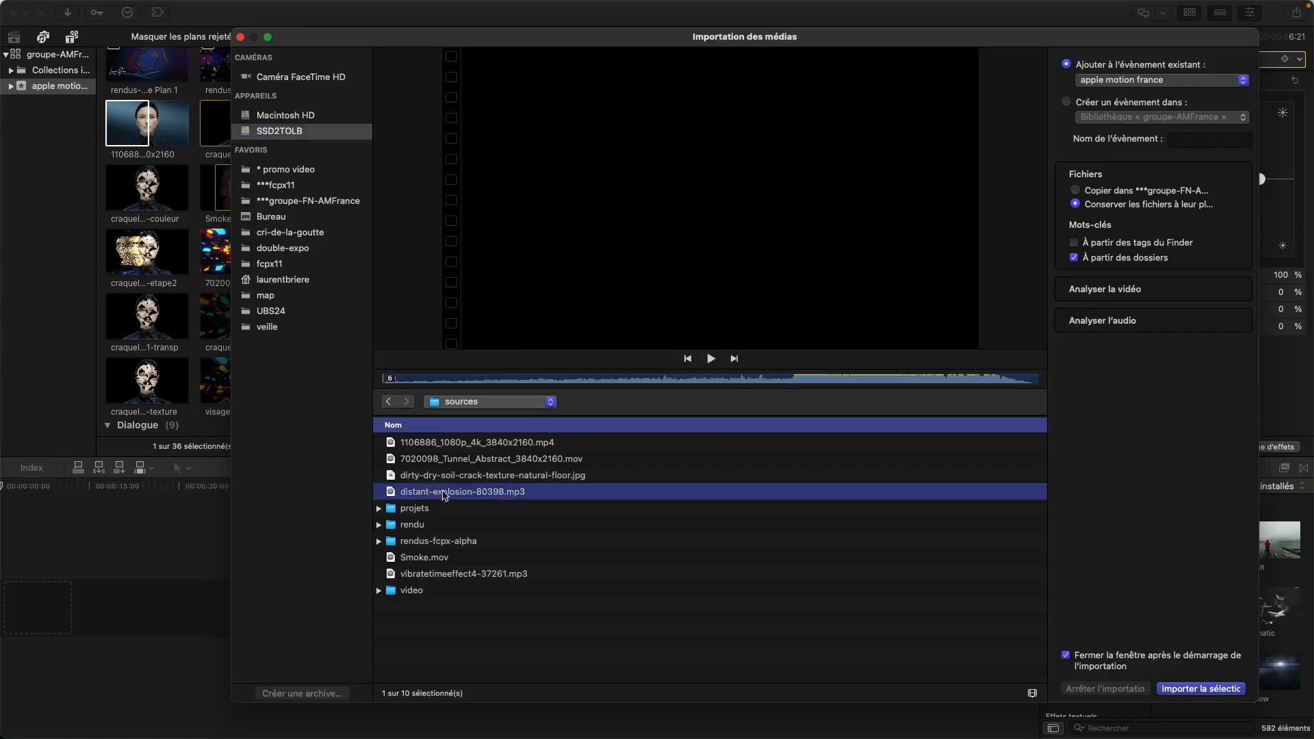
click(457, 576)
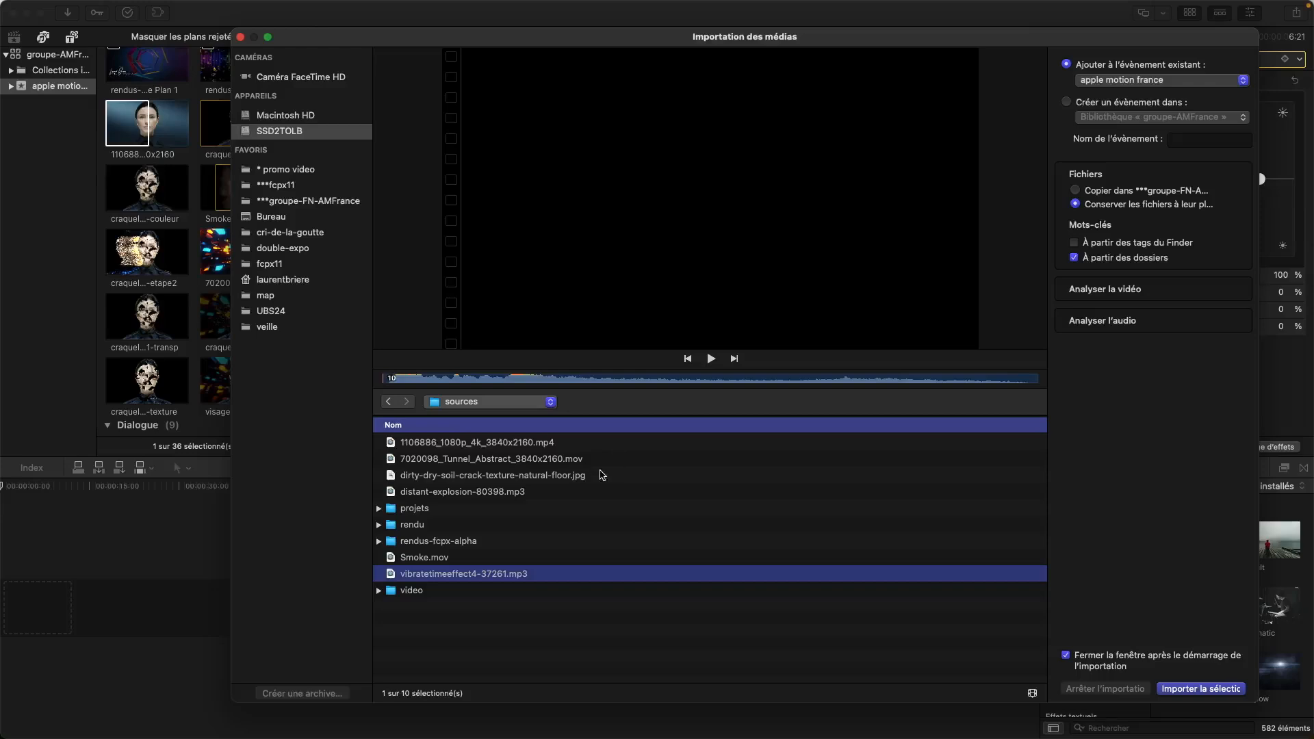
click(500, 494)
click(483, 575)
key(super+w)
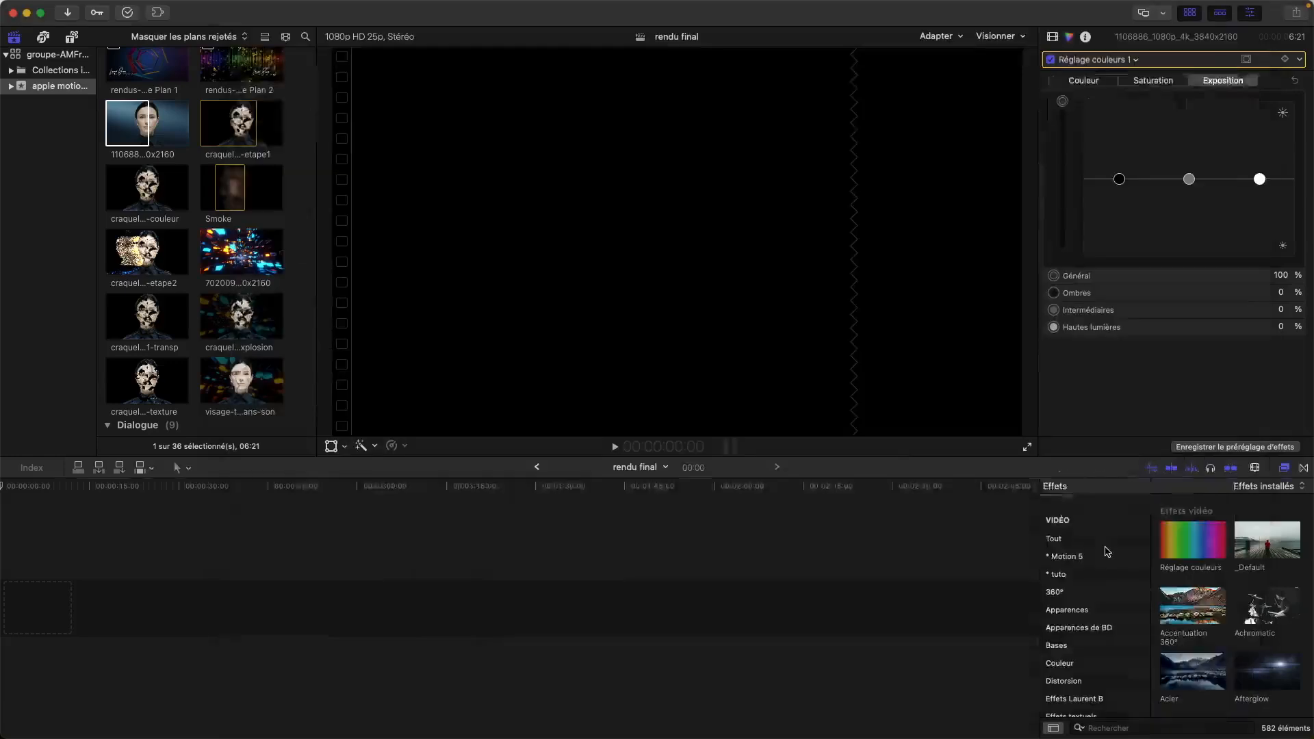
- Add the visage-texture-explosion-sans-son clip to the start of the empty rendu final timeline and fit the timeline to the window
scroll(312, 366, down, 5)
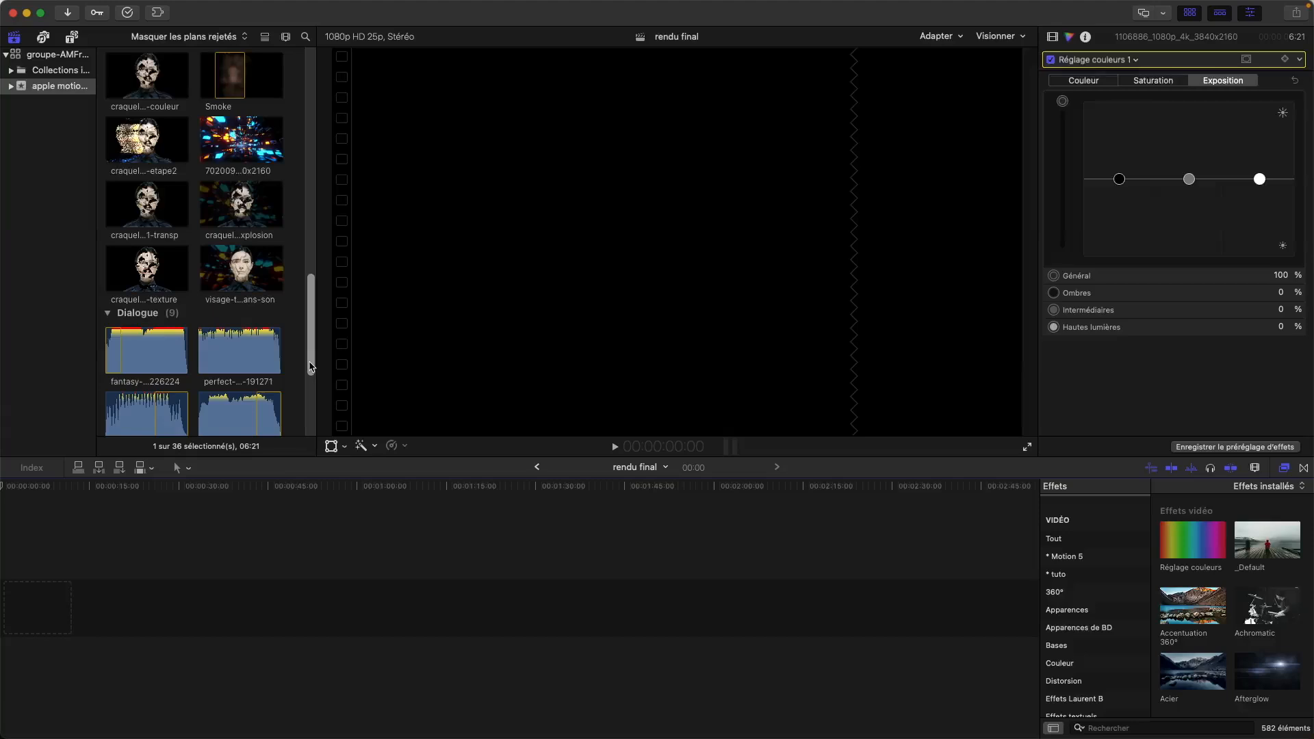
click(251, 267)
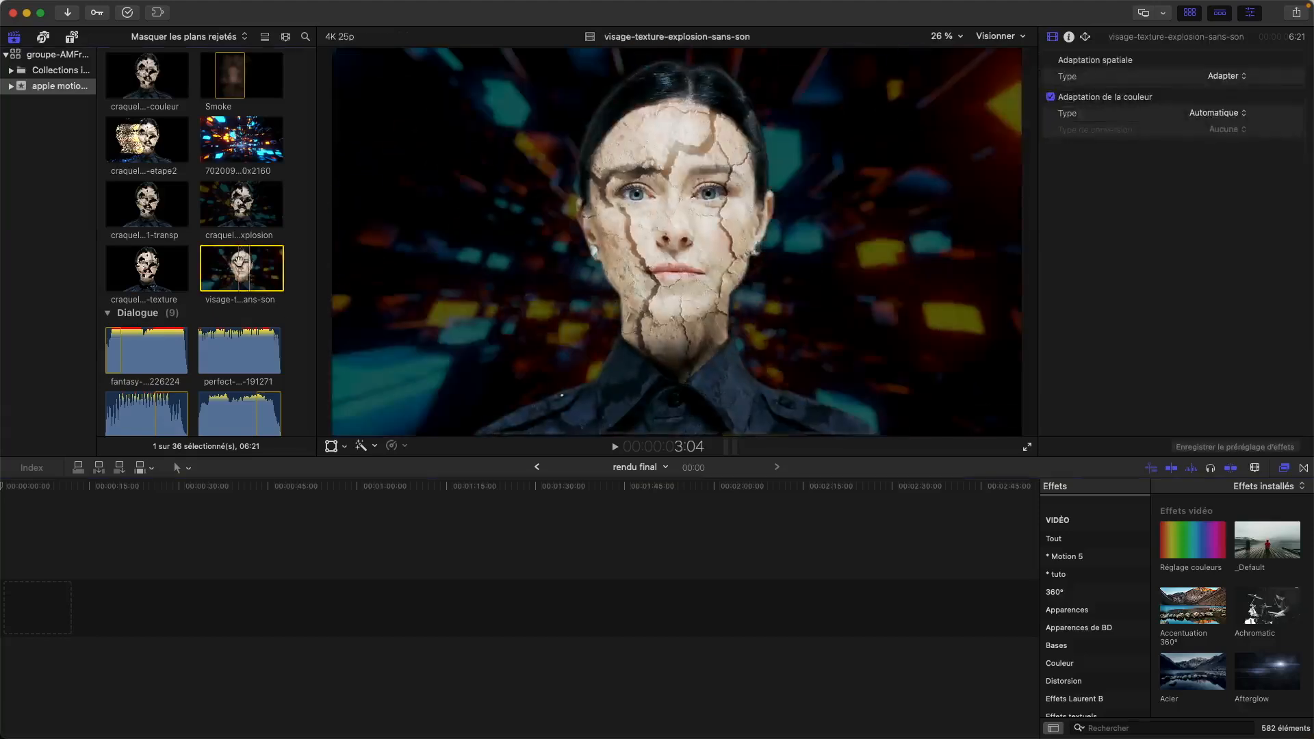
drag(240, 265, 38, 596)
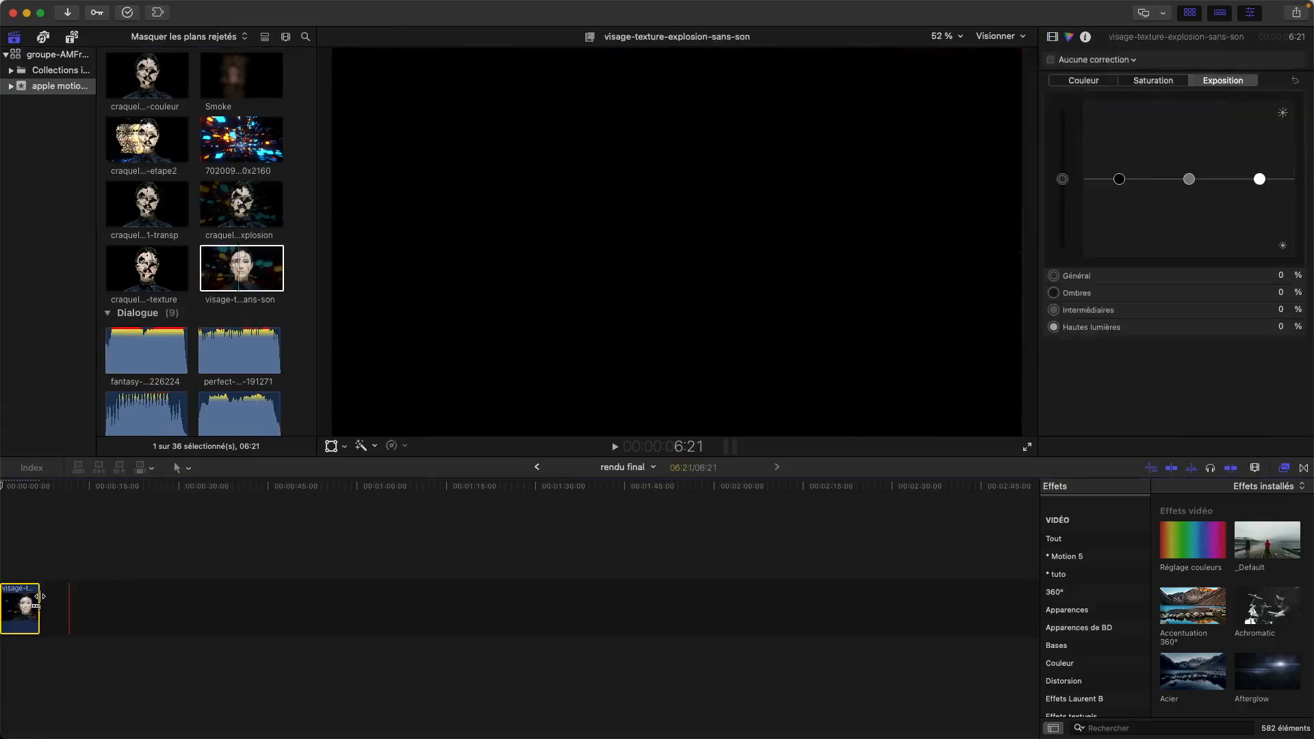
key(shift+z)
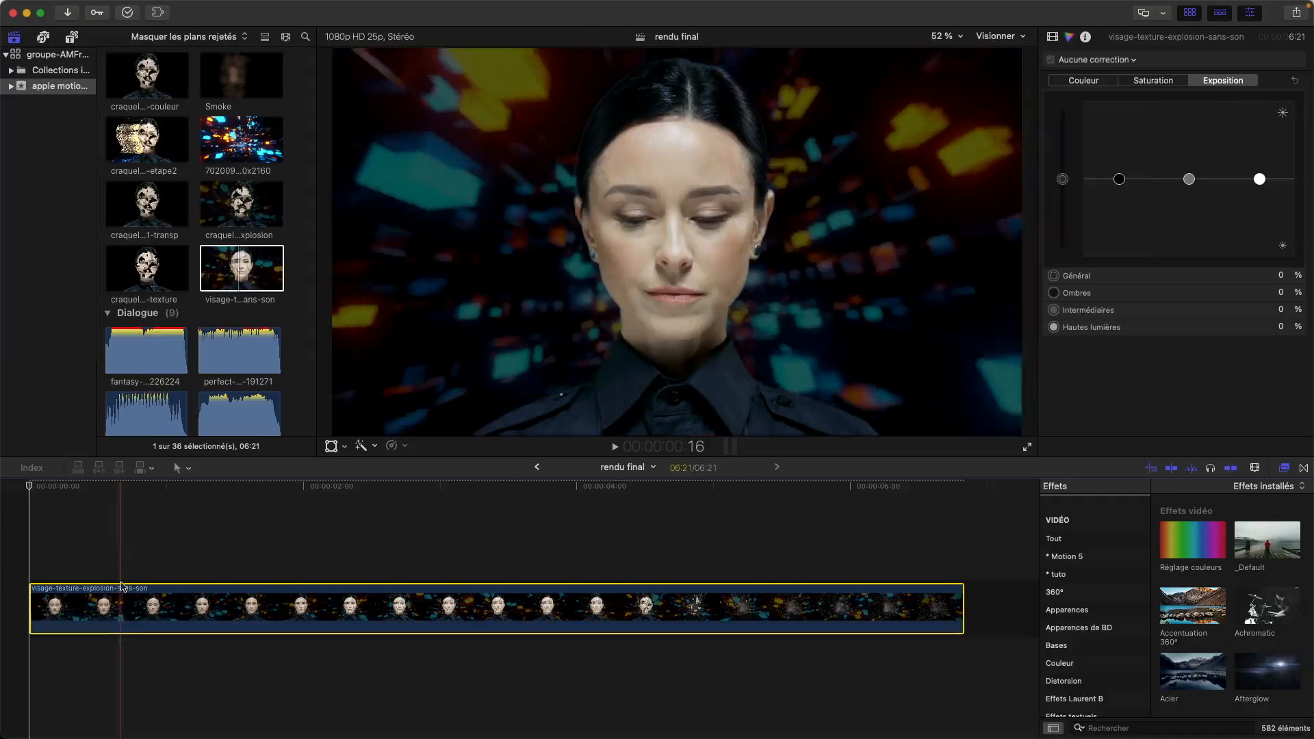
- Connect the distant-explosion-80398 sound beneath the start of the video clip and play back the timeline
click(235, 364)
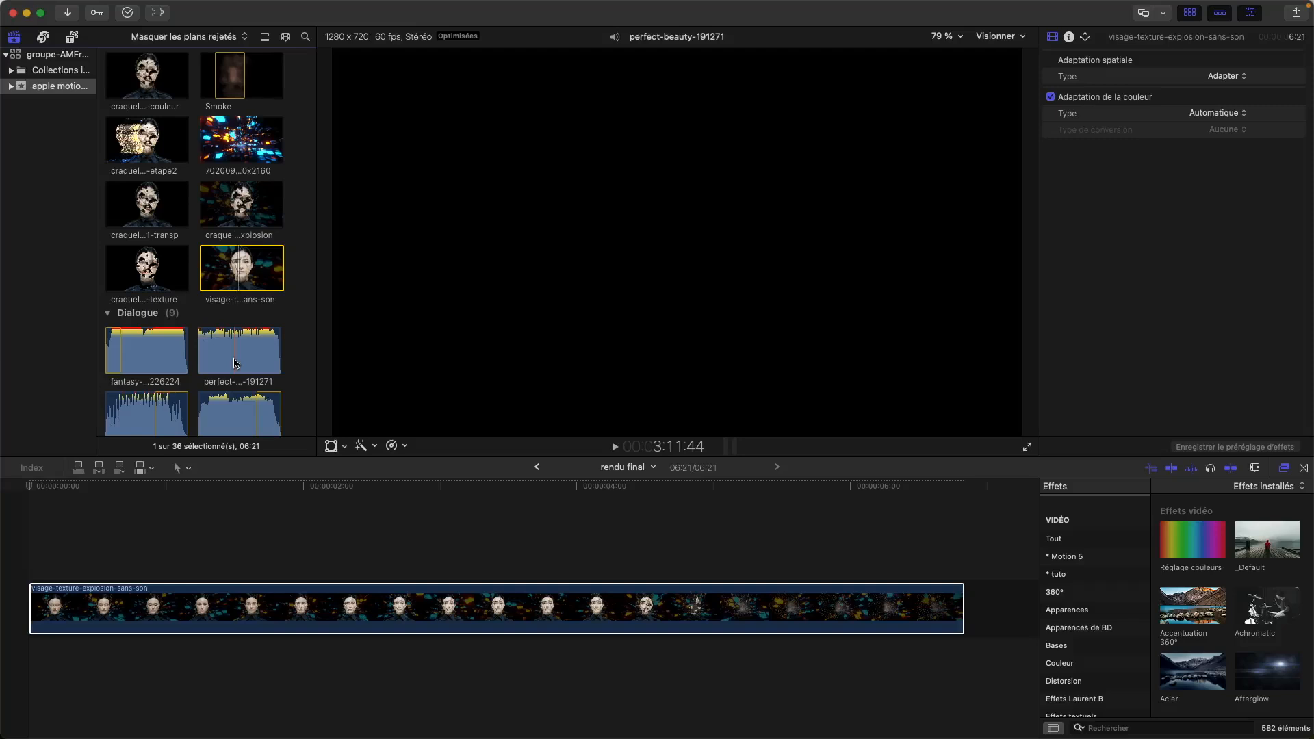
scroll(300, 393, down, 2)
scroll(300, 393, down, 5)
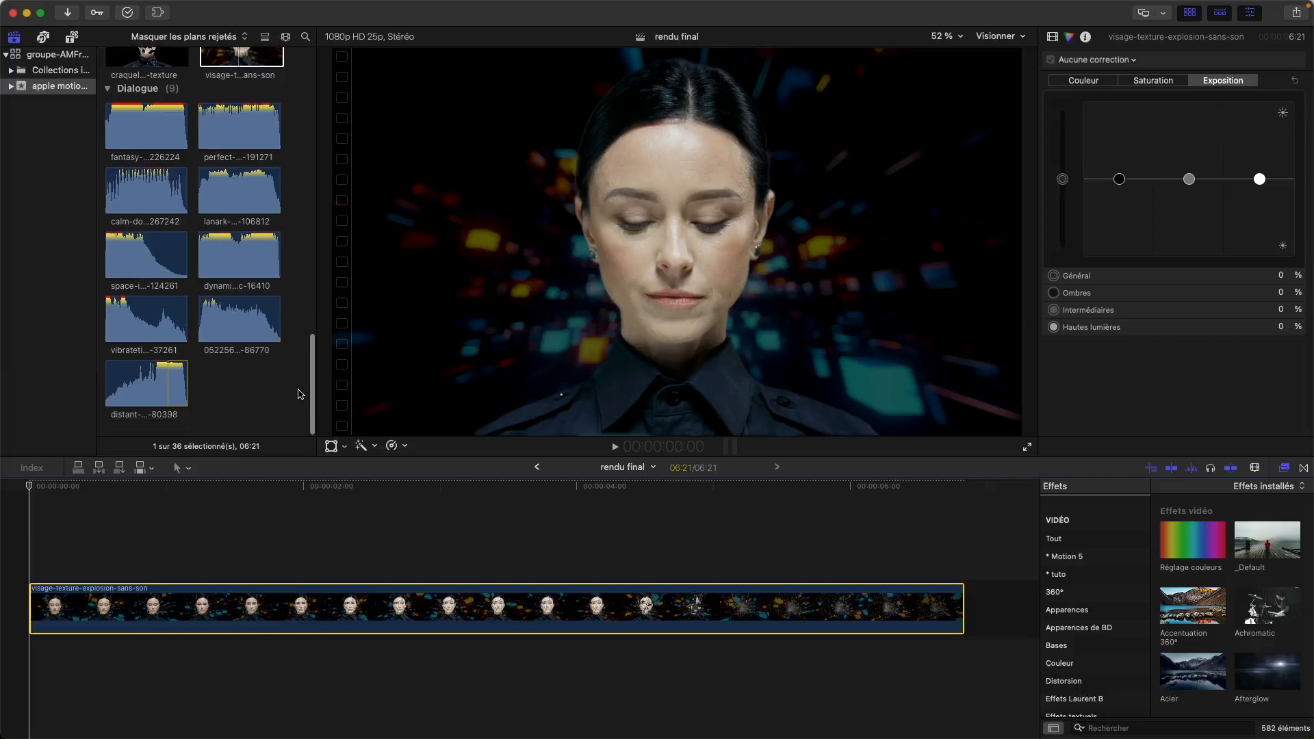
click(171, 387)
key(space)
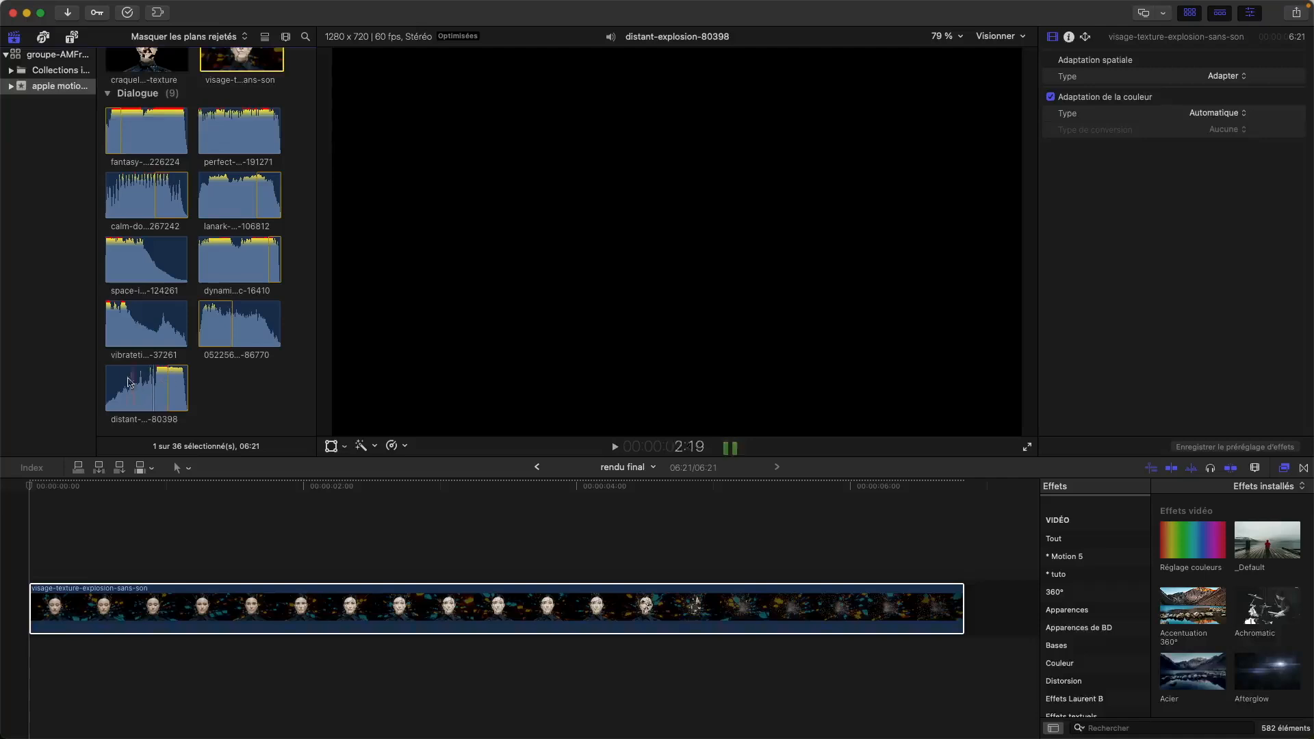
drag(109, 381, 28, 647)
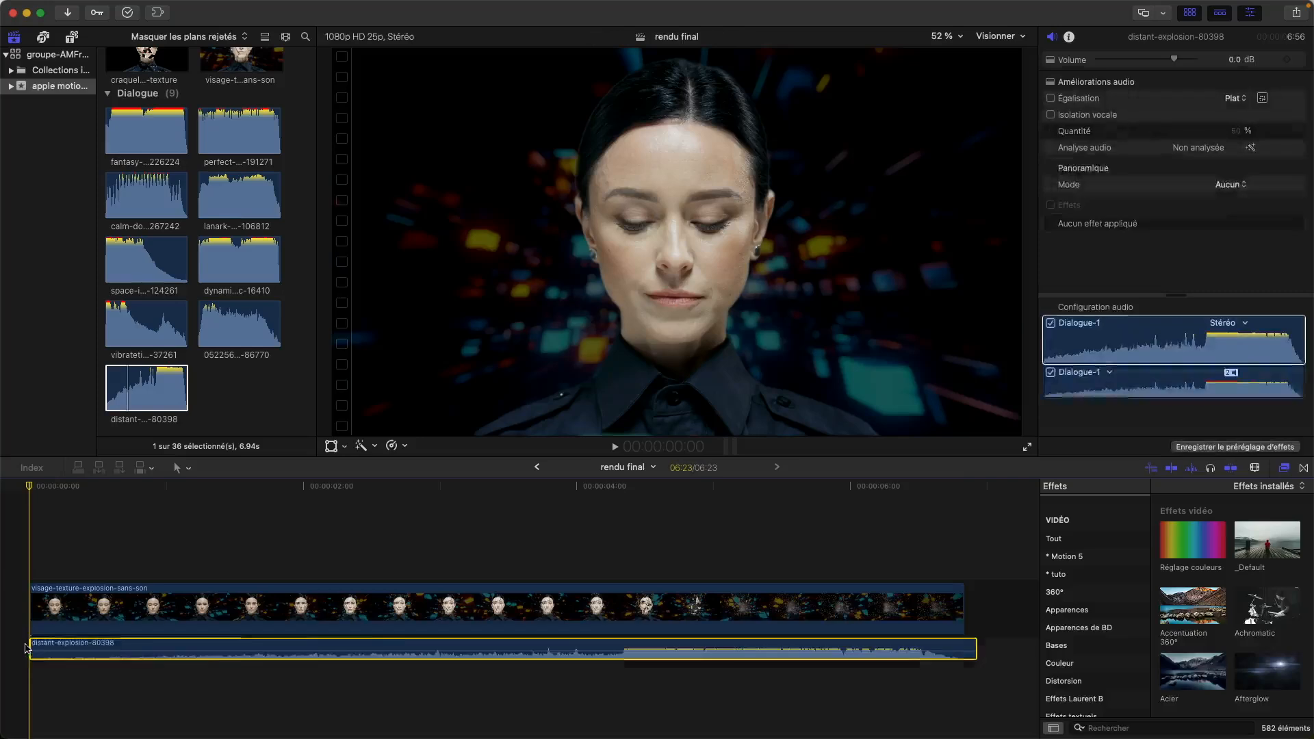
key(space)
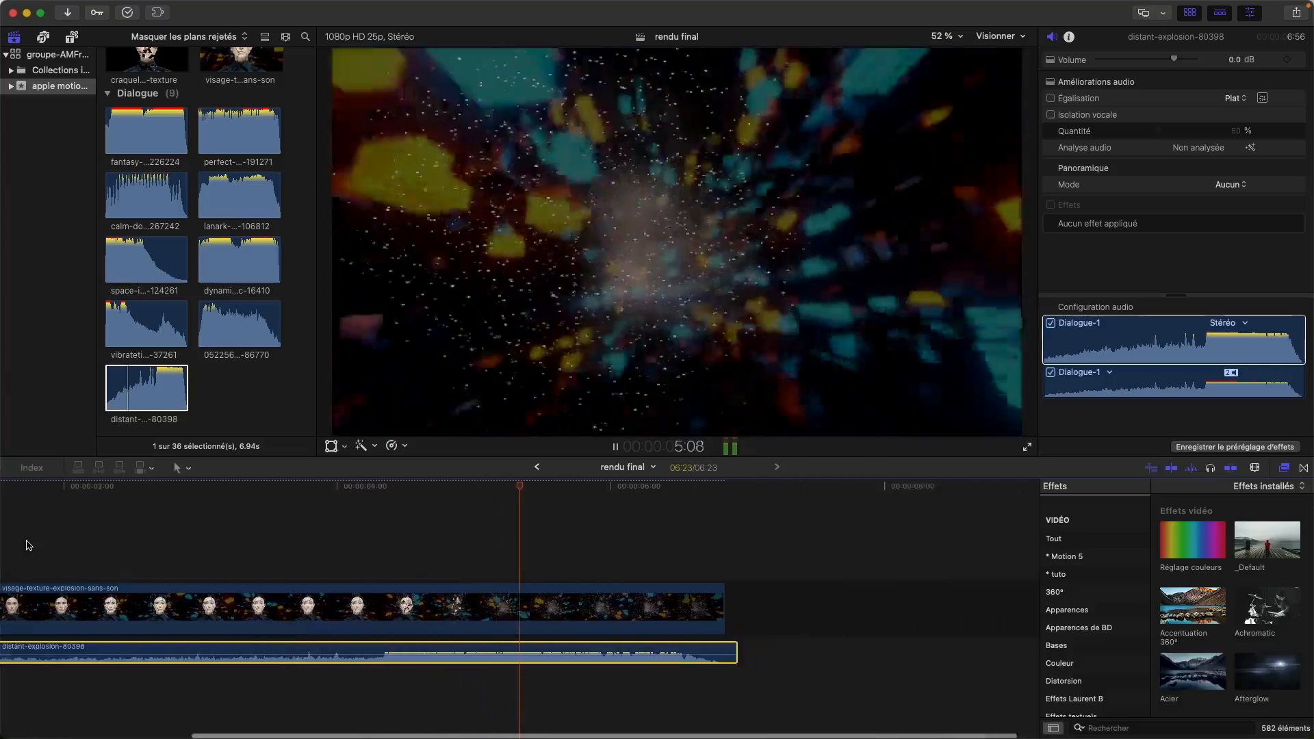
key(space)
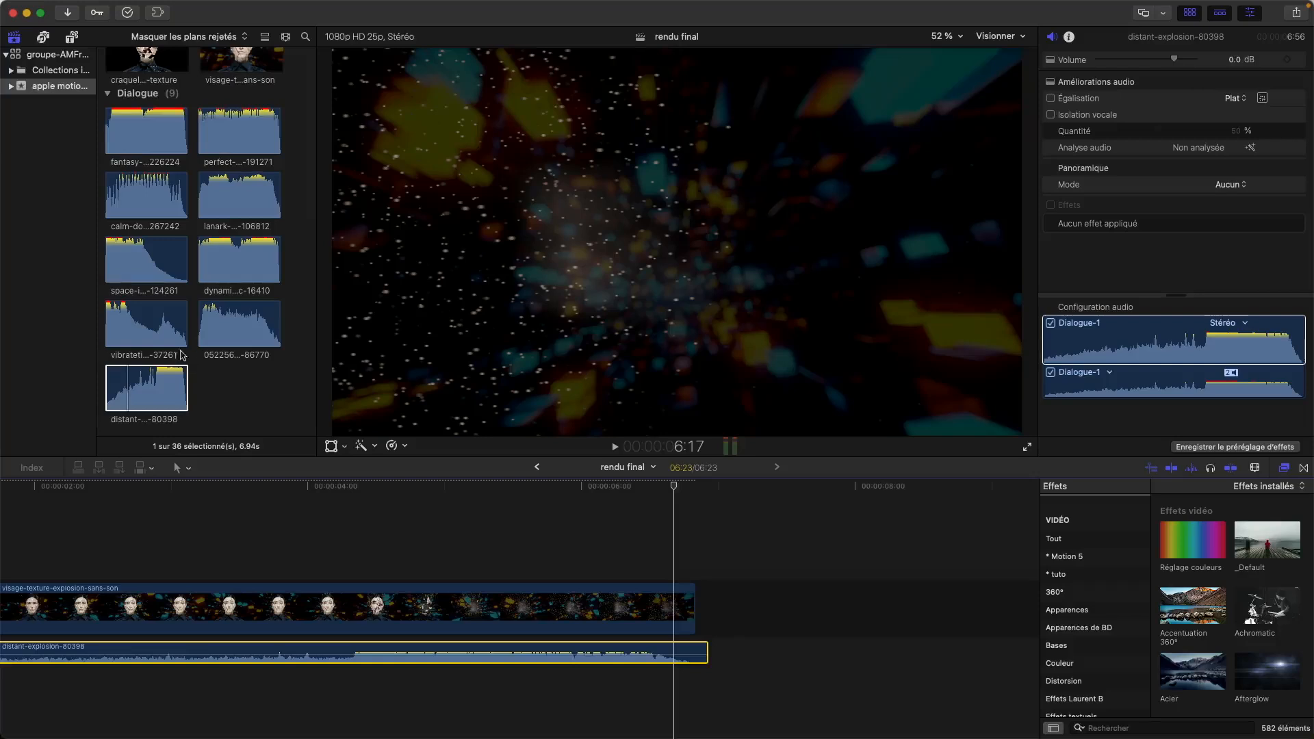
- Preview the 052256 cracking-earthquake sound and add its marked range below the explosion audio, aligning both clips at their ends
key(space)
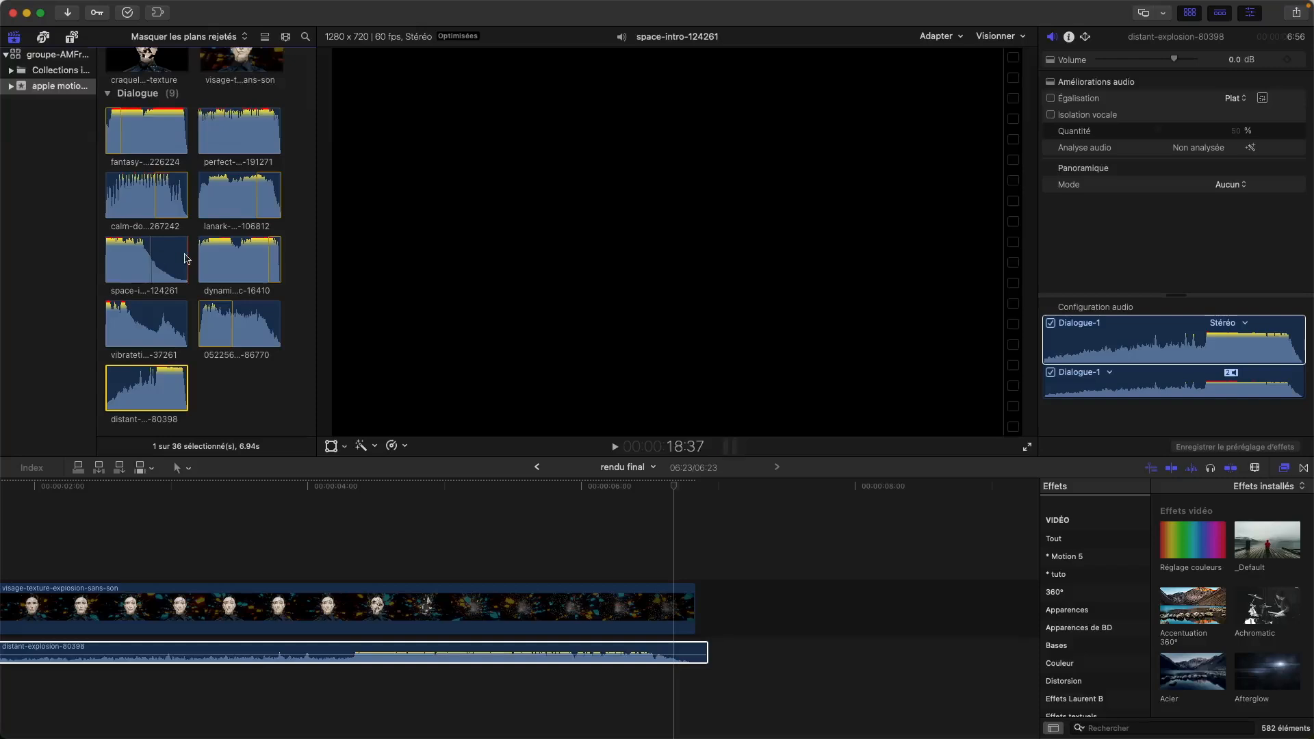
scroll(259, 191, up, 3)
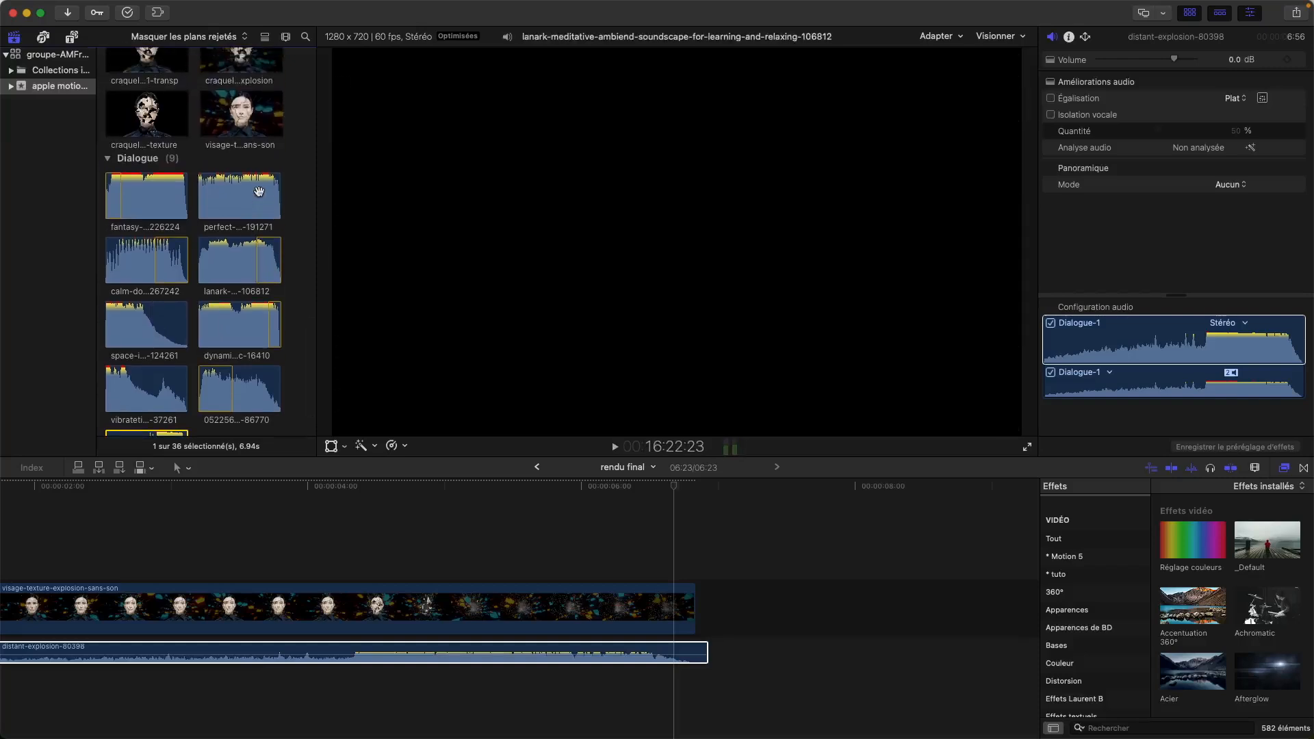
scroll(261, 206, down, 3)
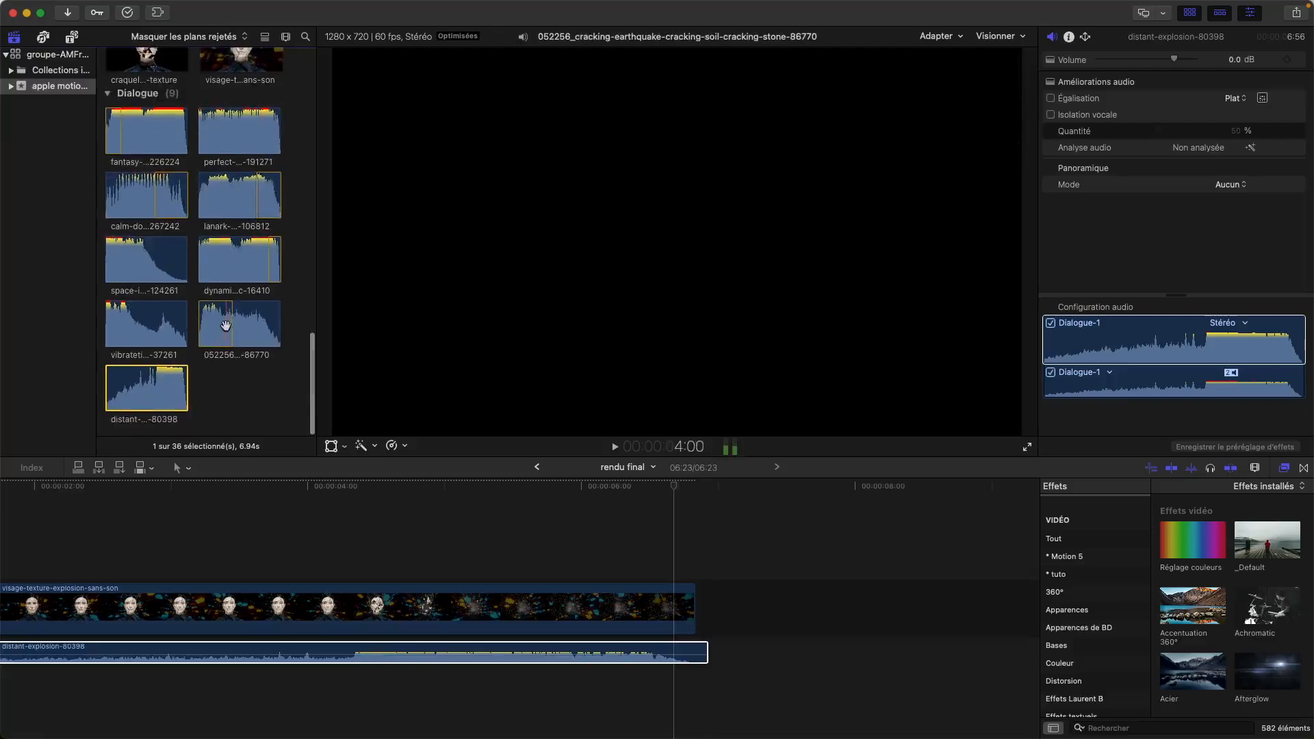
key(space)
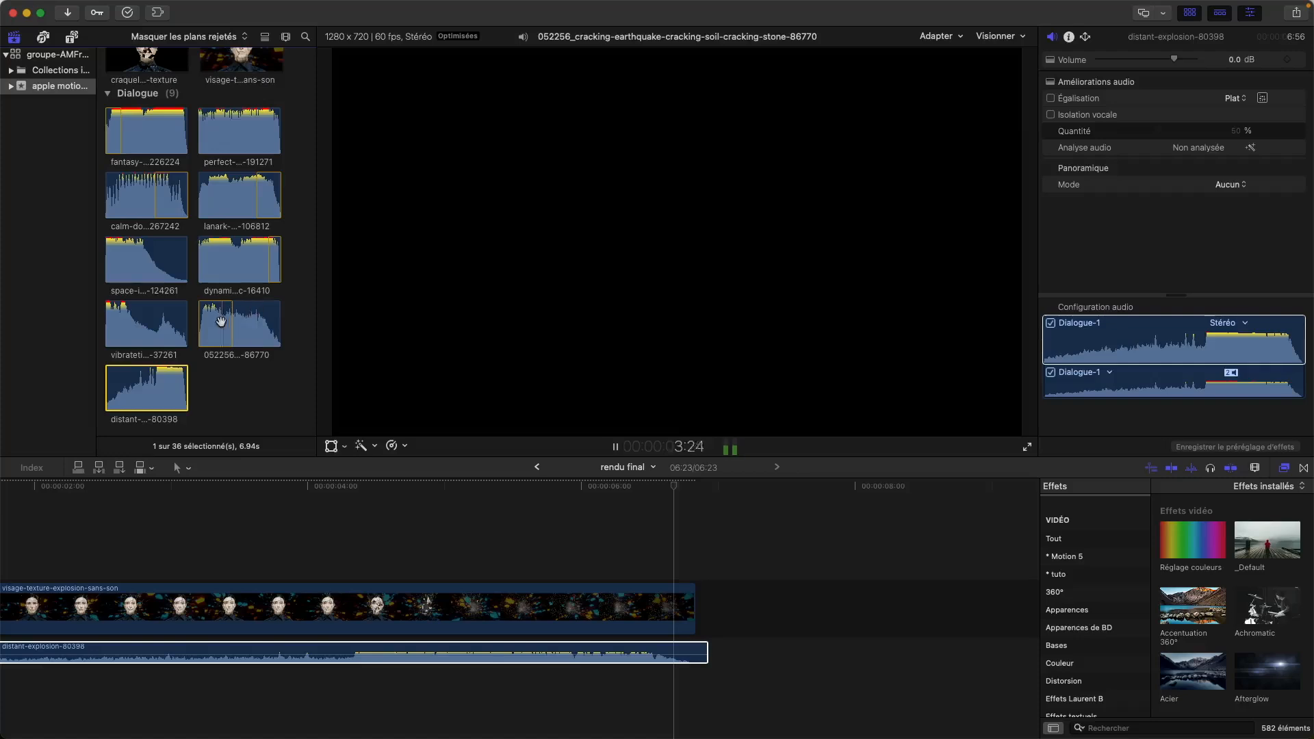
key(space)
drag(202, 318, 259, 690)
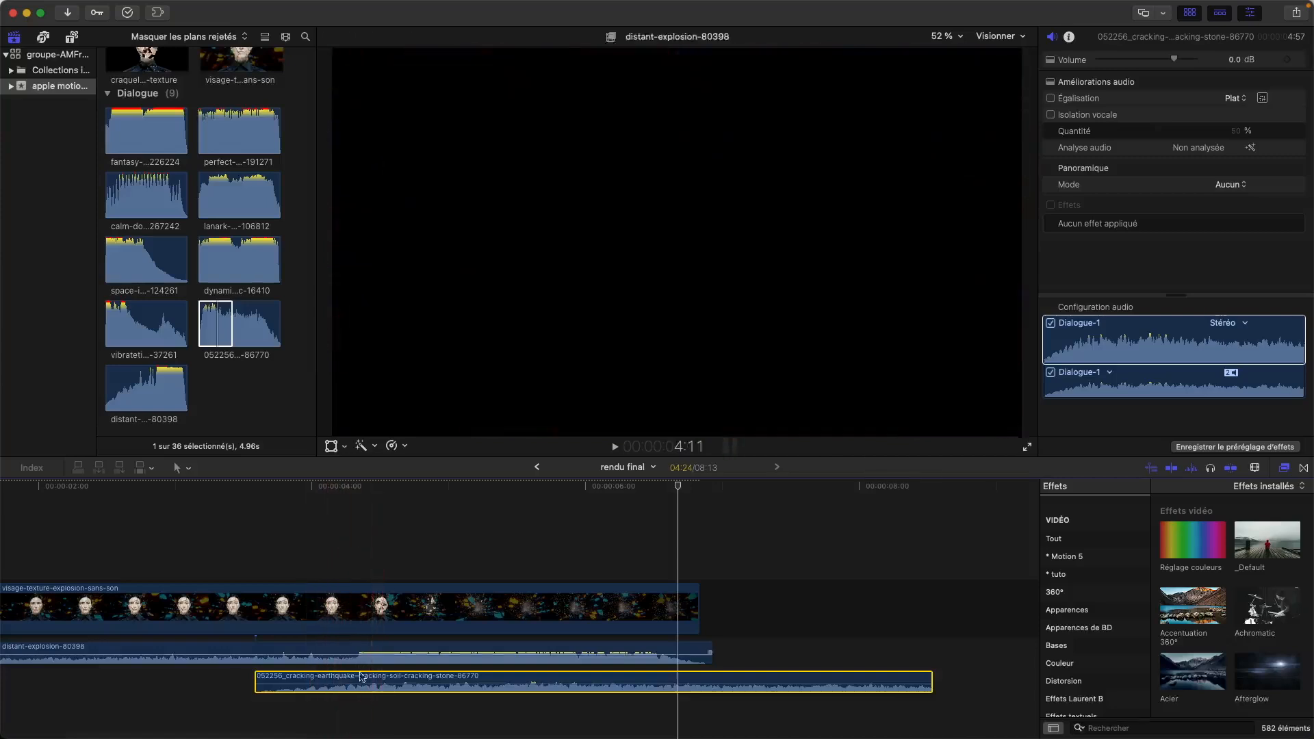
drag(338, 683, 119, 688)
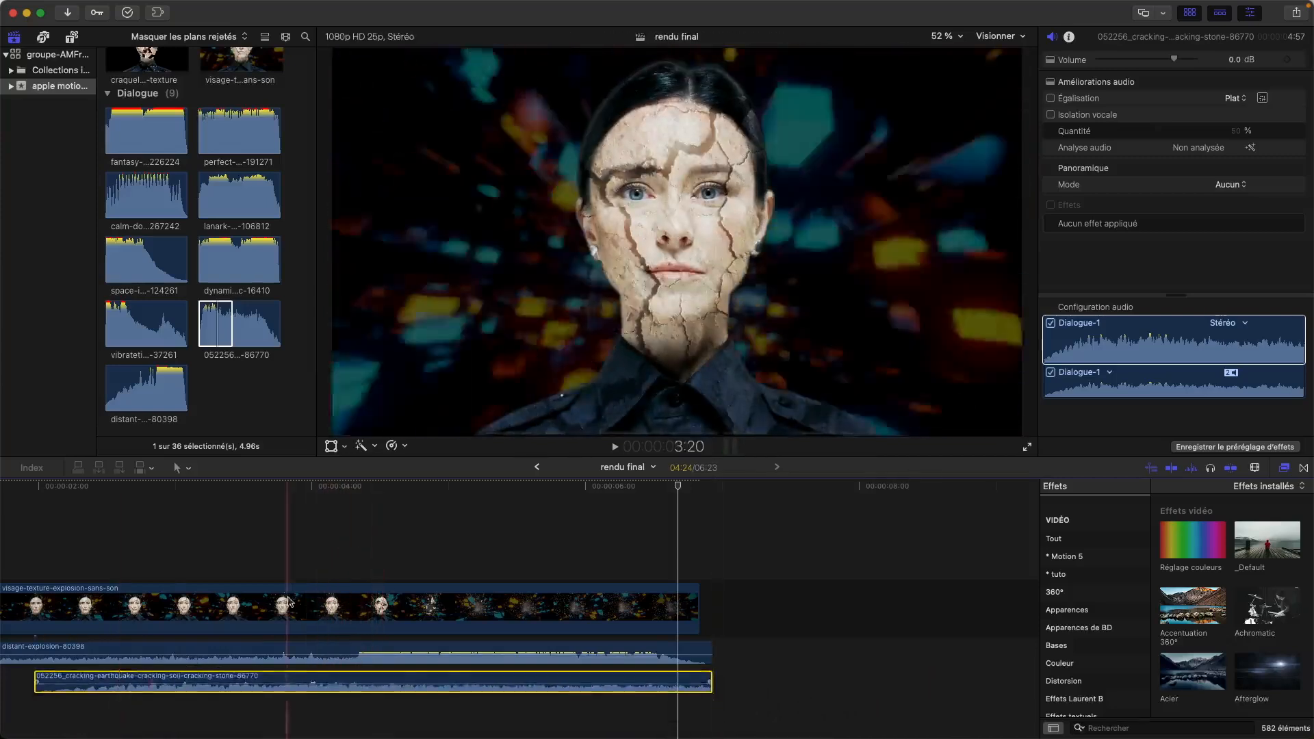
- Disable both audio clips and place the playhead at 1:18, where cracks form on the face
scroll(287, 601, left, 5)
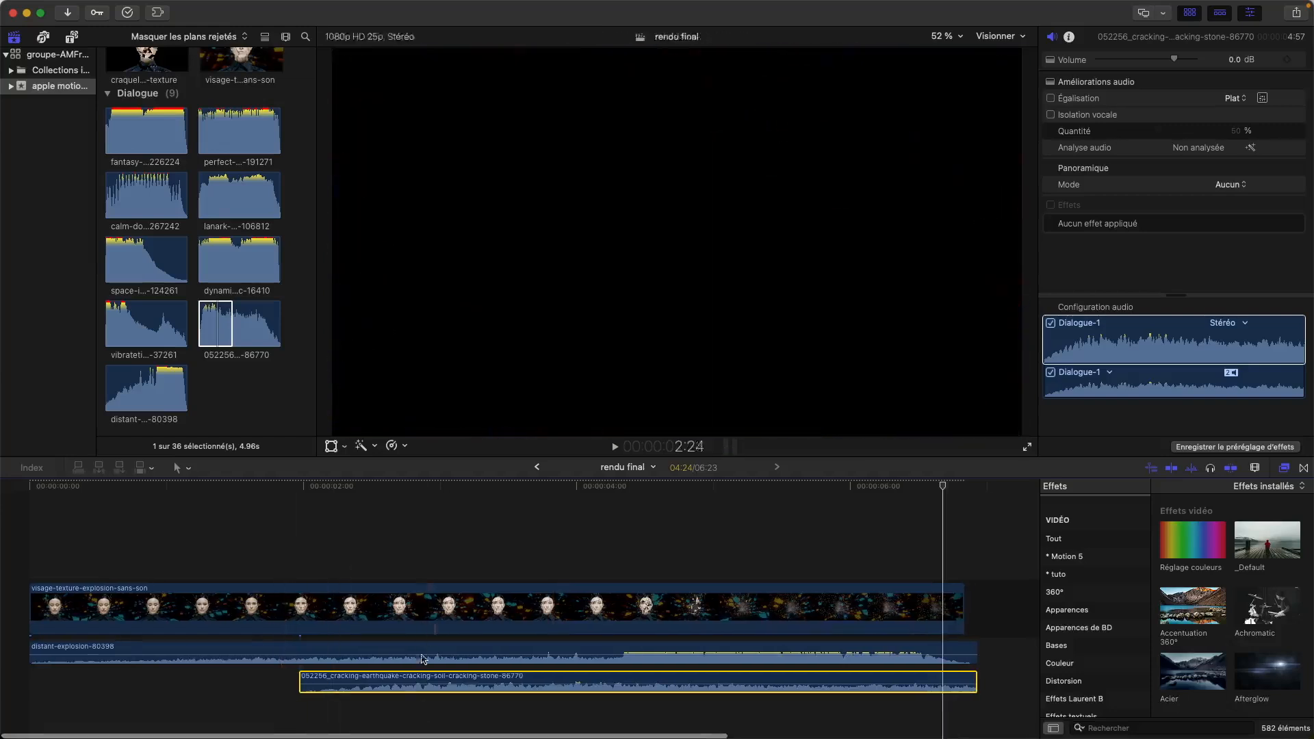
drag(407, 707, 397, 646)
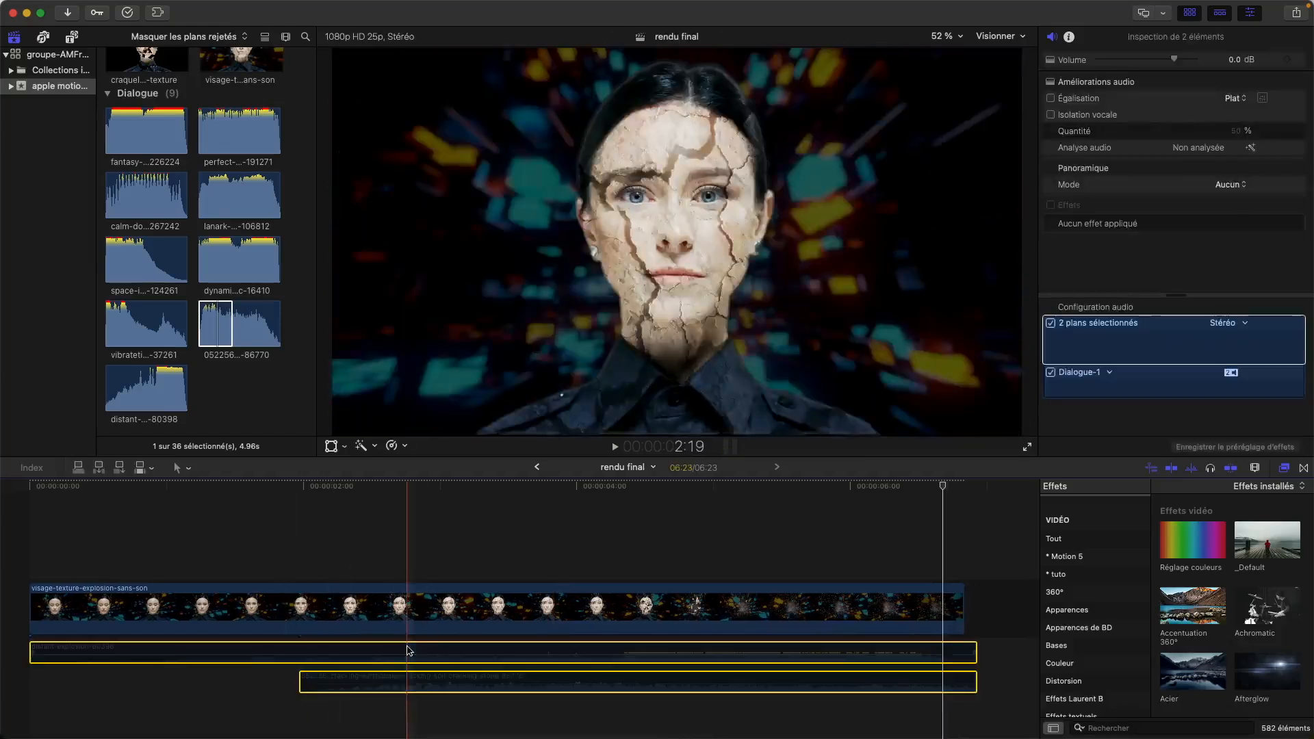
drag(354, 487, 269, 487)
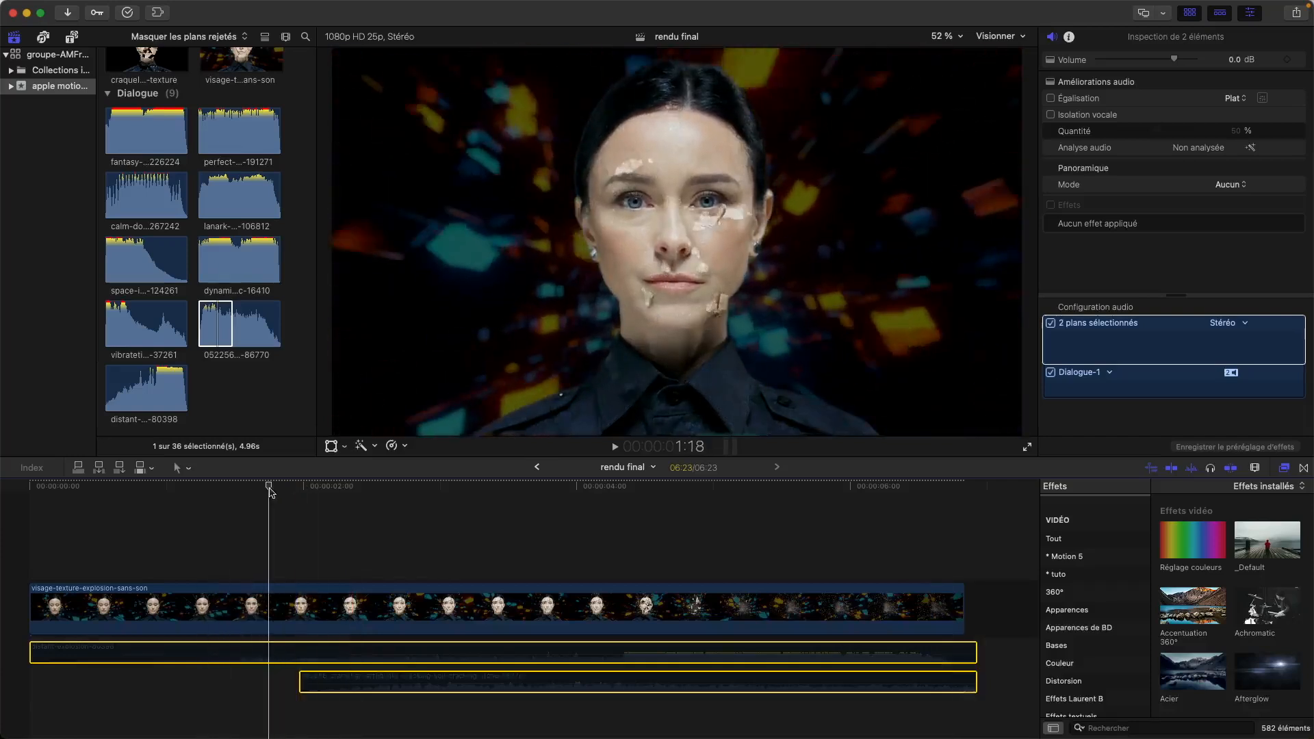
- Move the cracking sound to start at about 0.8 seconds, re-enable both audio clips and play the result
drag(352, 681, 194, 678)
super+click(271, 647)
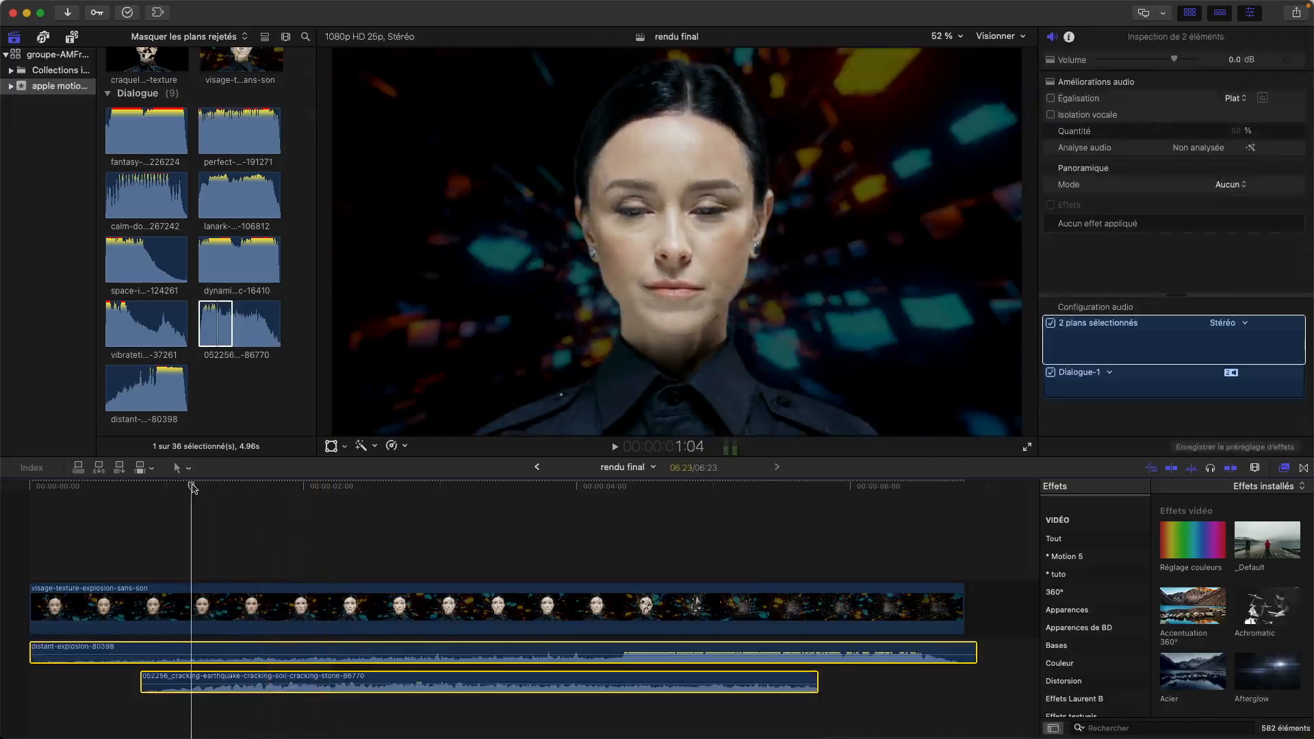
key(space)
key(space)
- Shift only the cracking sound about 0.4 seconds earlier and play back the sequence through the explosion
click(297, 708)
drag(305, 681, 251, 681)
key(space)
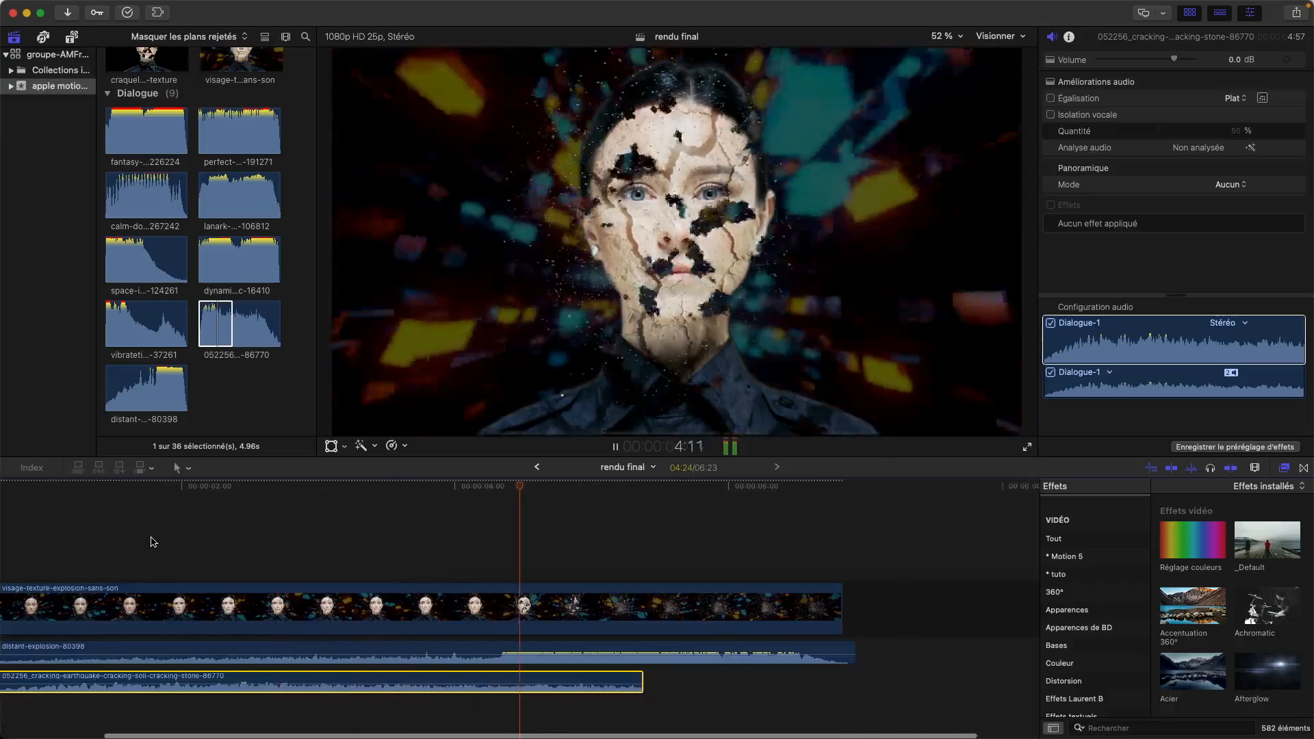
key(space)
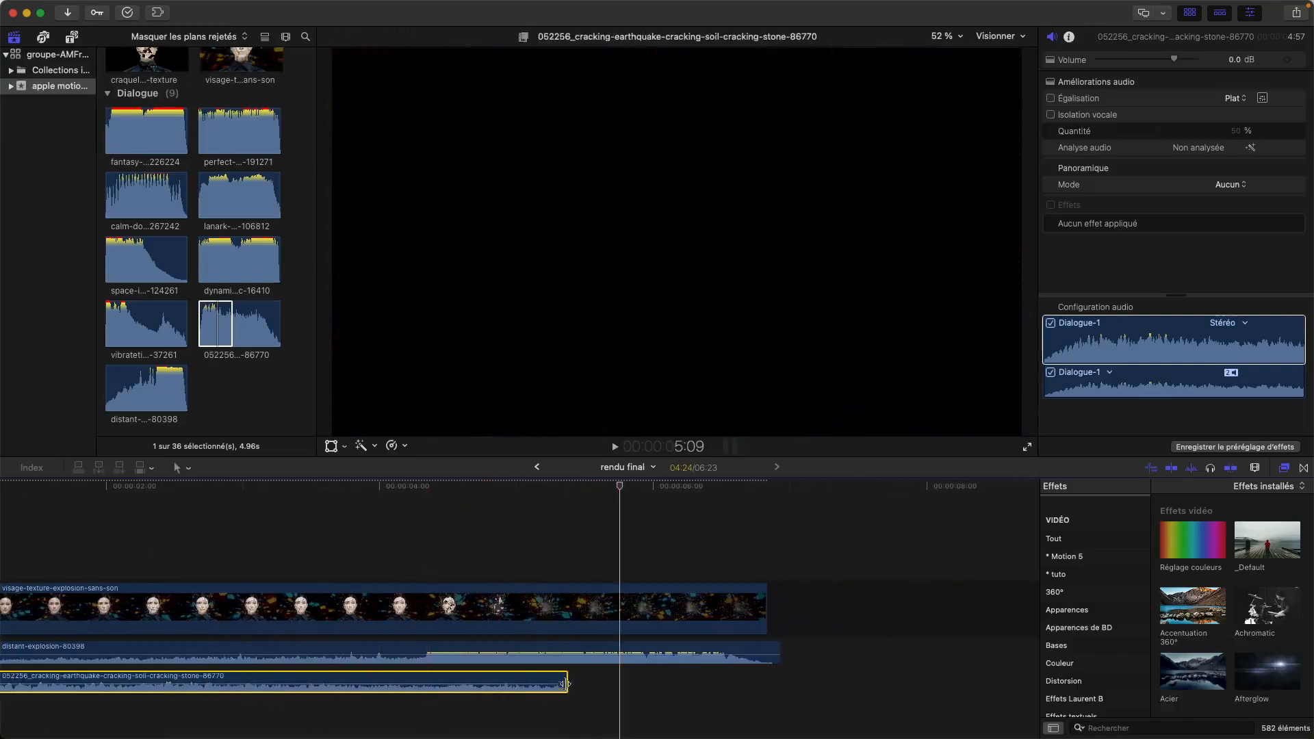
- Fade out the cracking sound over about 1.6 seconds with an S curve and trim its end to a 4:26 duration
drag(561, 682, 344, 682)
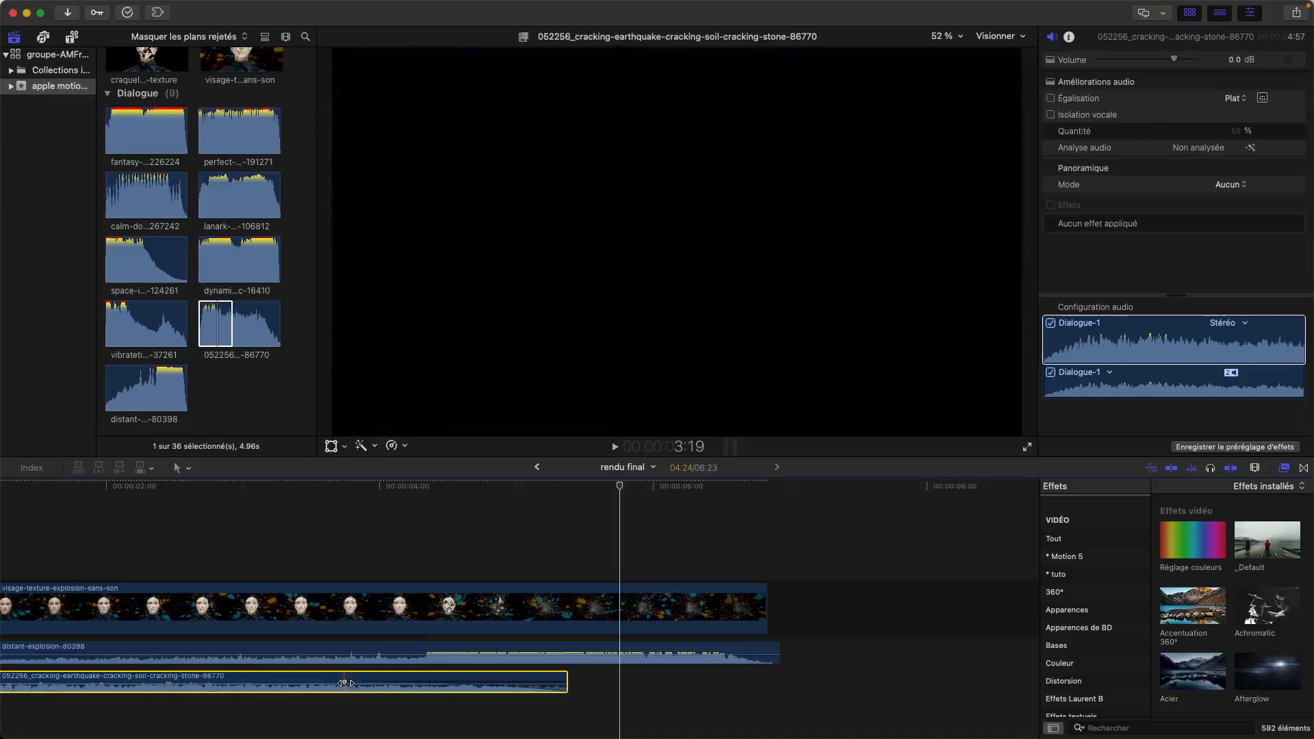
right_click(345, 682)
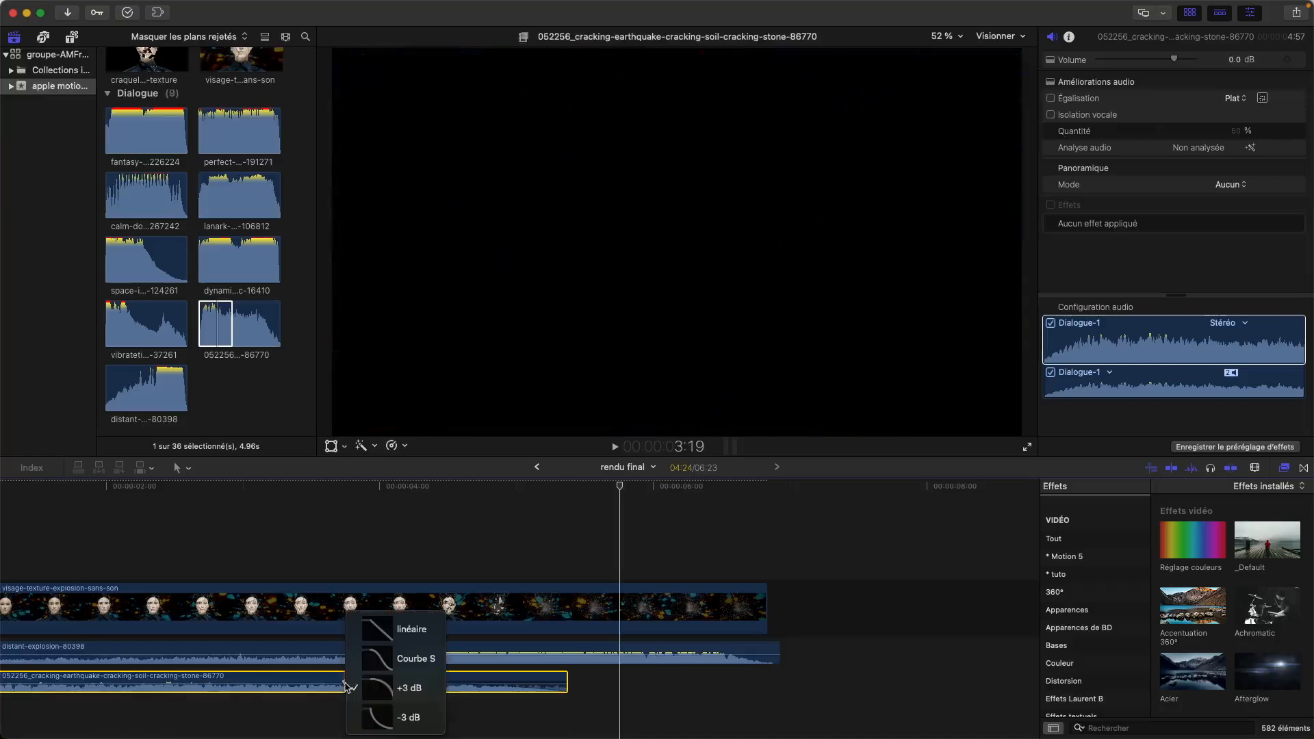
click(376, 660)
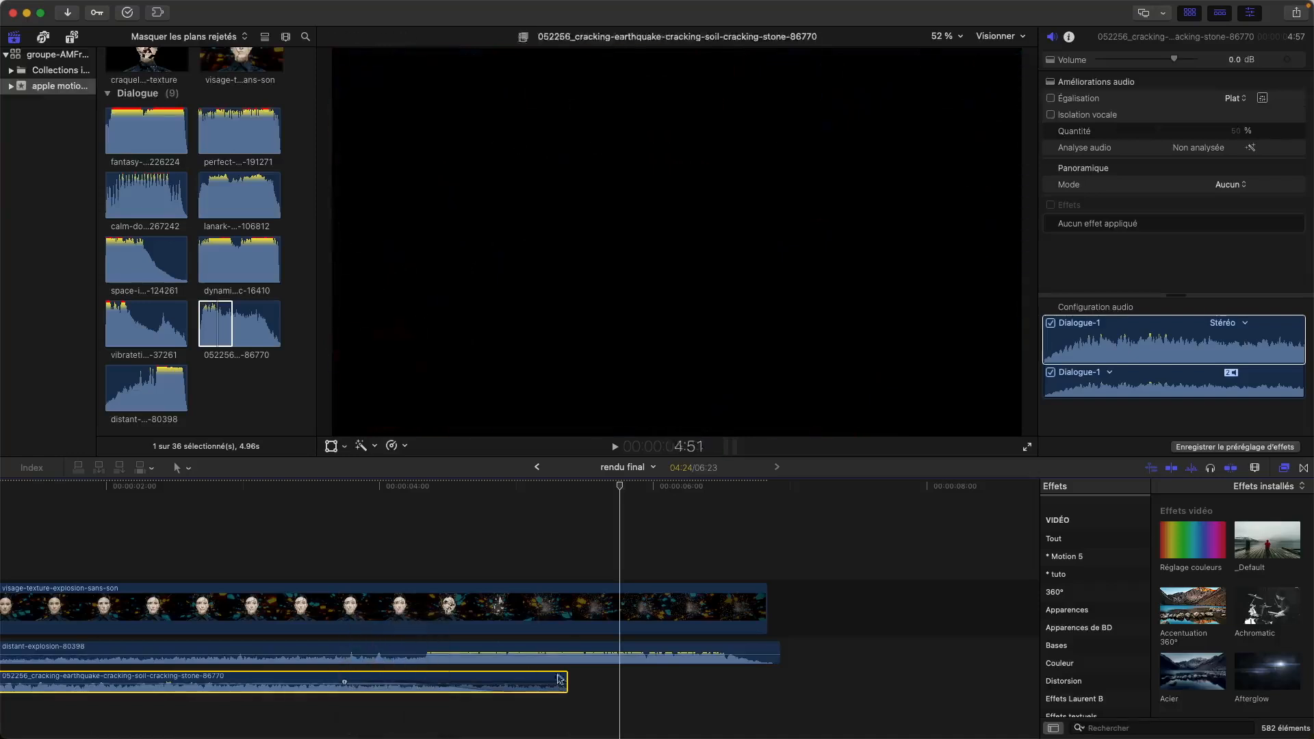
drag(567, 680, 494, 681)
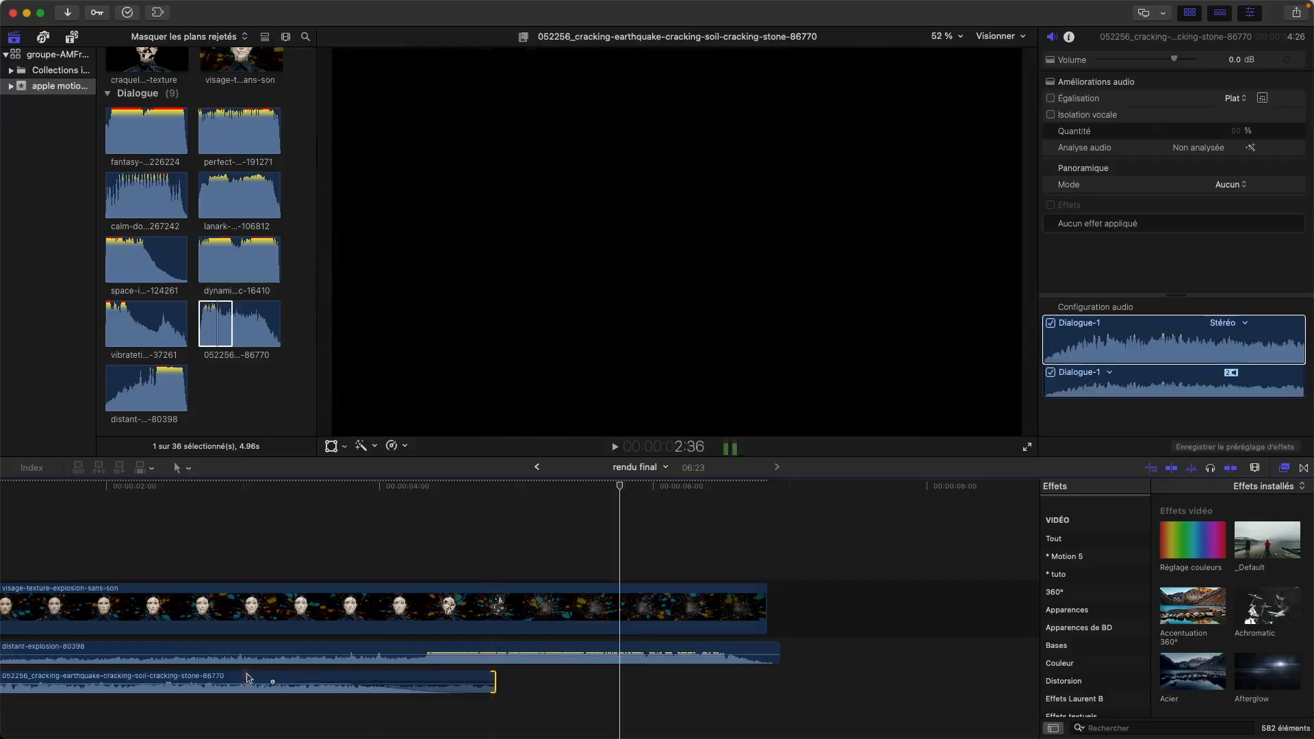
- Play back the sequence through the explosion to check the cracking sound's fade-out
click(426, 640)
key(space)
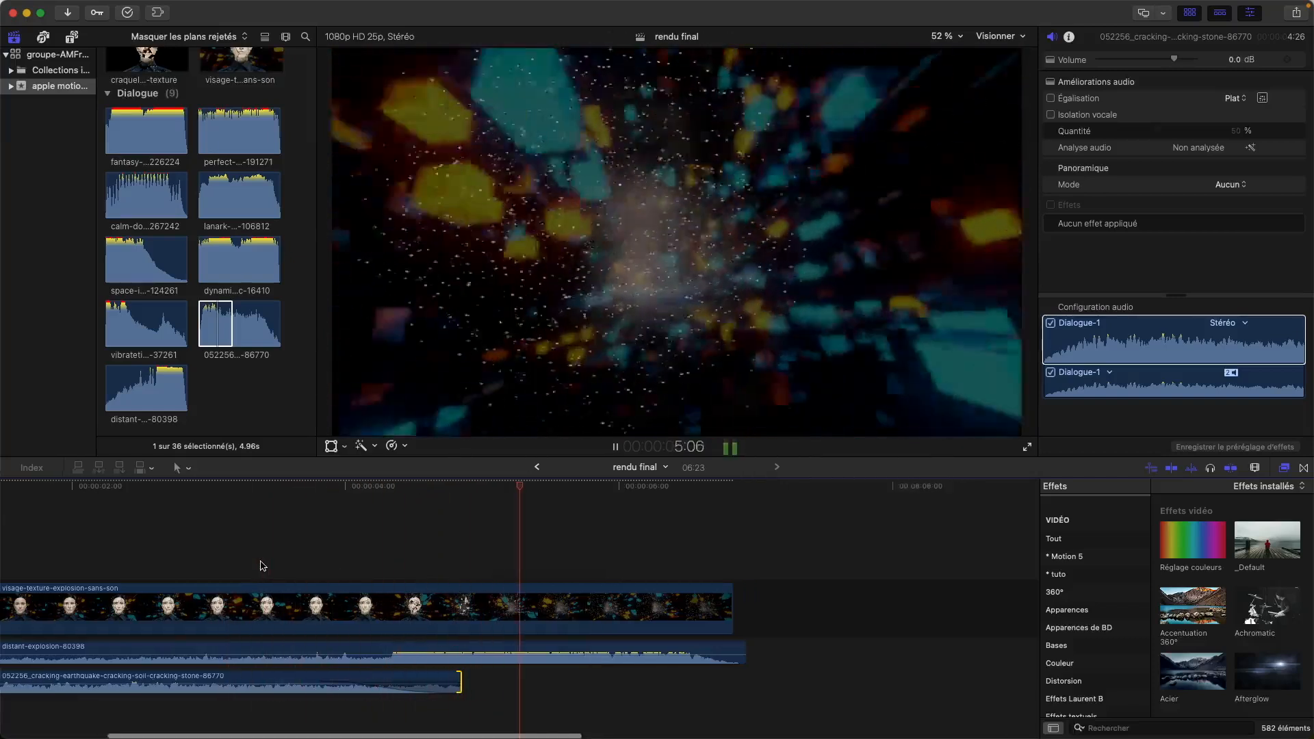
key(space)
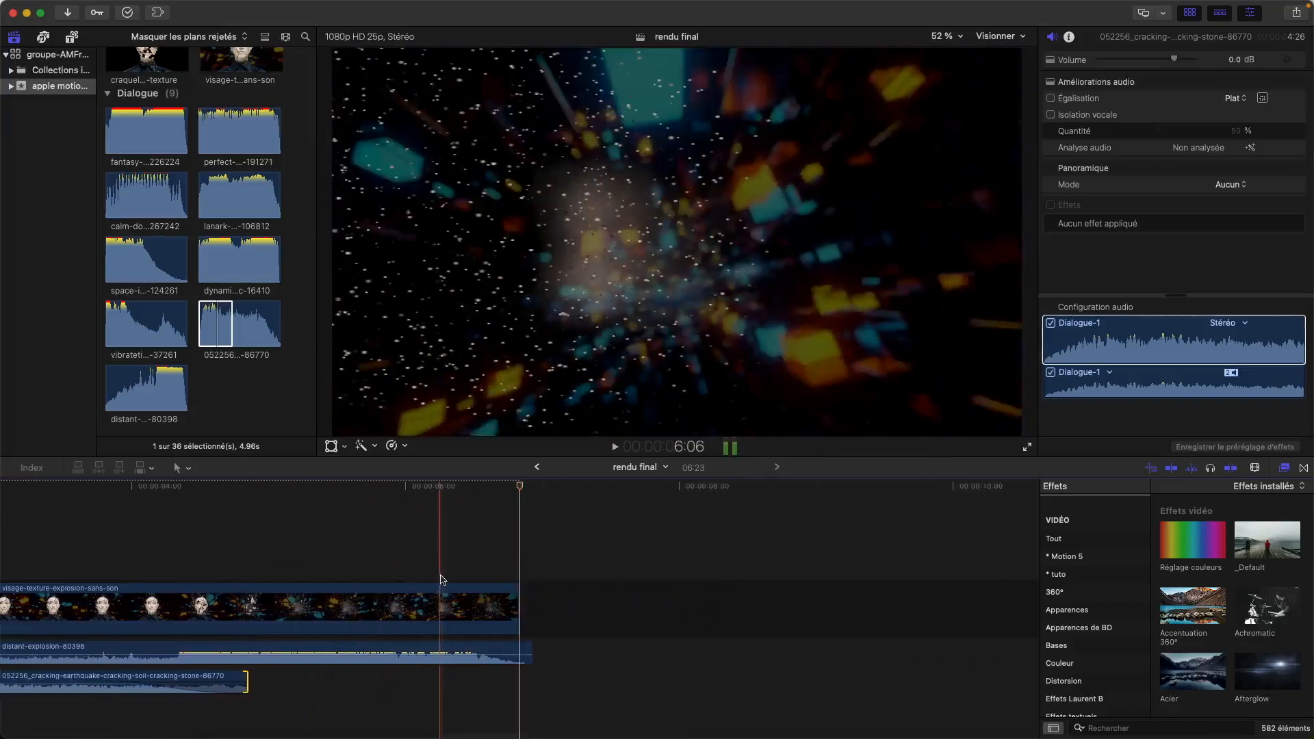
- Play the whole sequence from the beginning and return the timeline view to its start
scroll(440, 580, left, 5)
scroll(440, 580, left, 5)
key(Home)
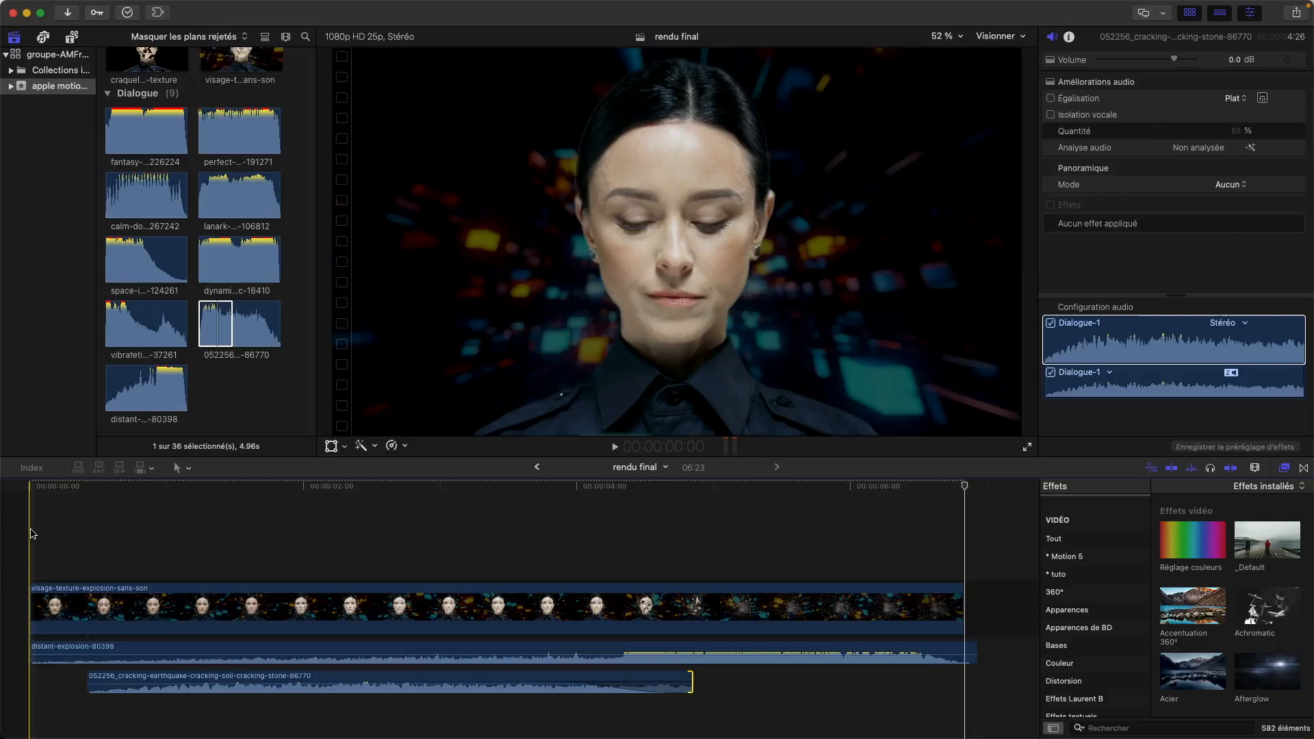
key(space)
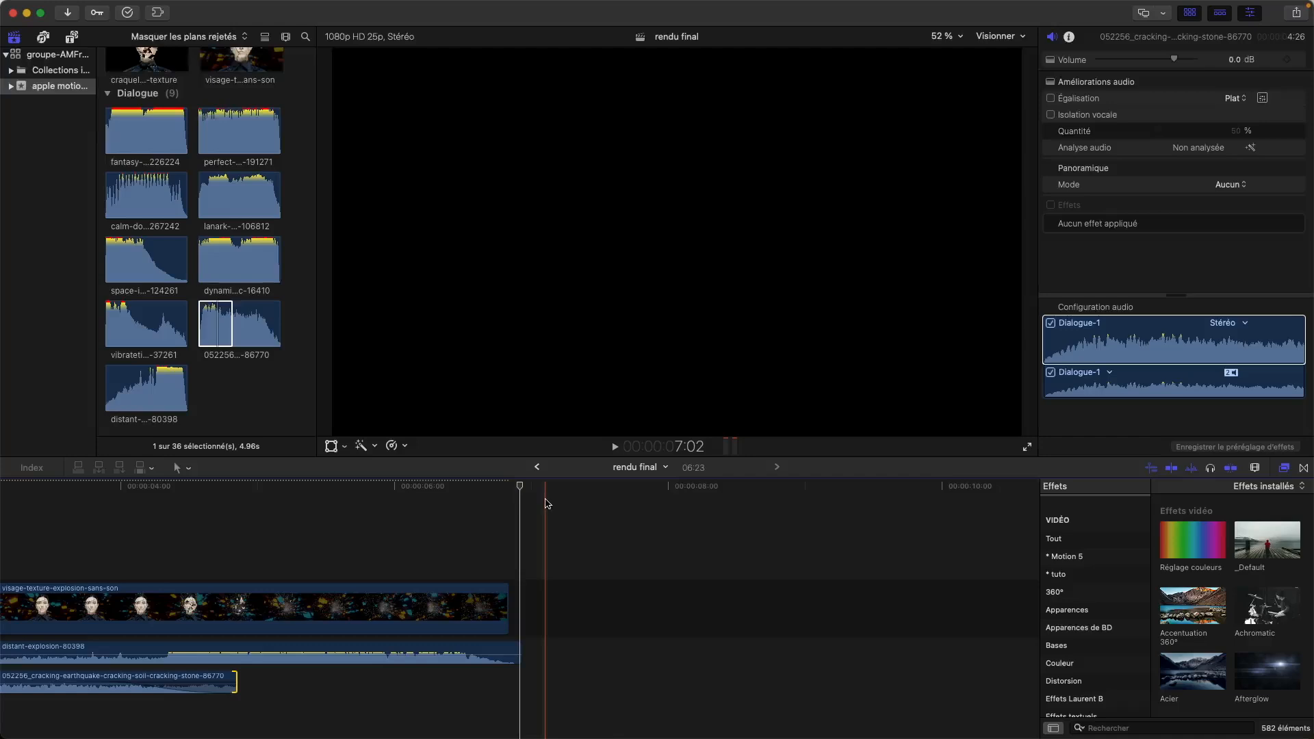
scroll(547, 505, left, 10)
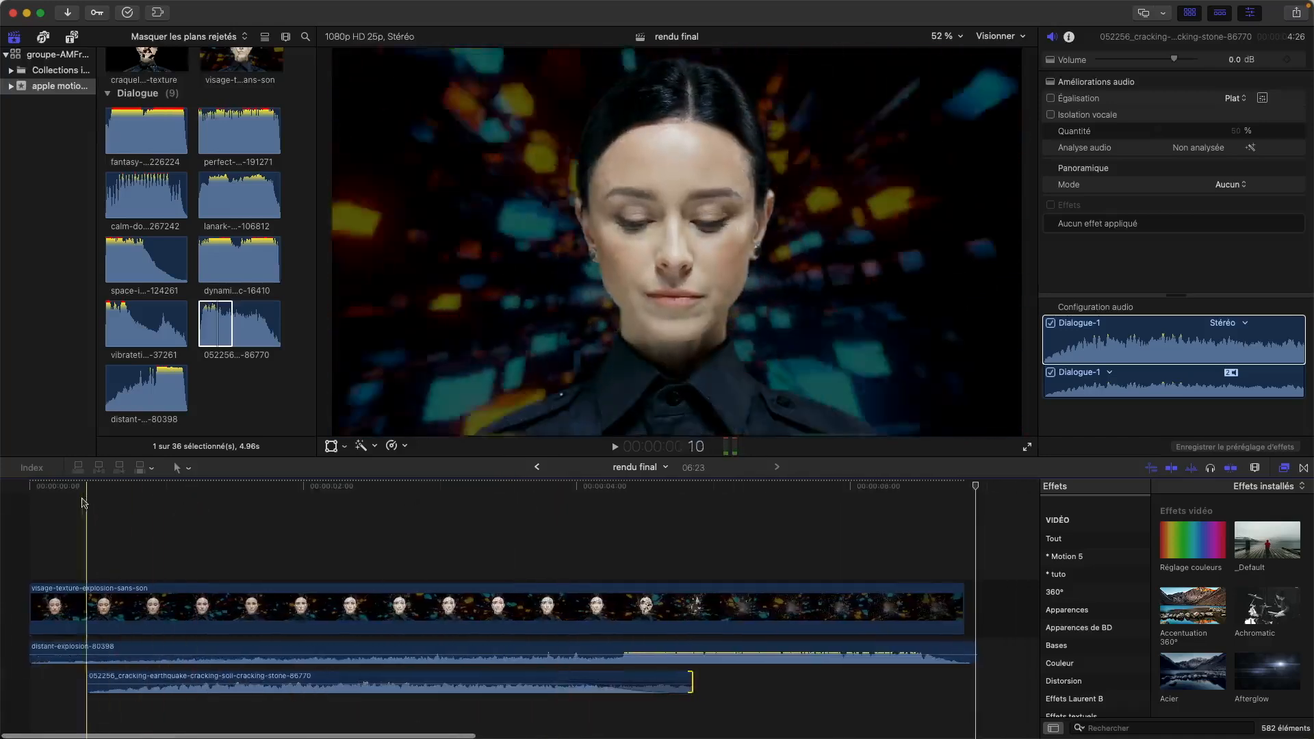